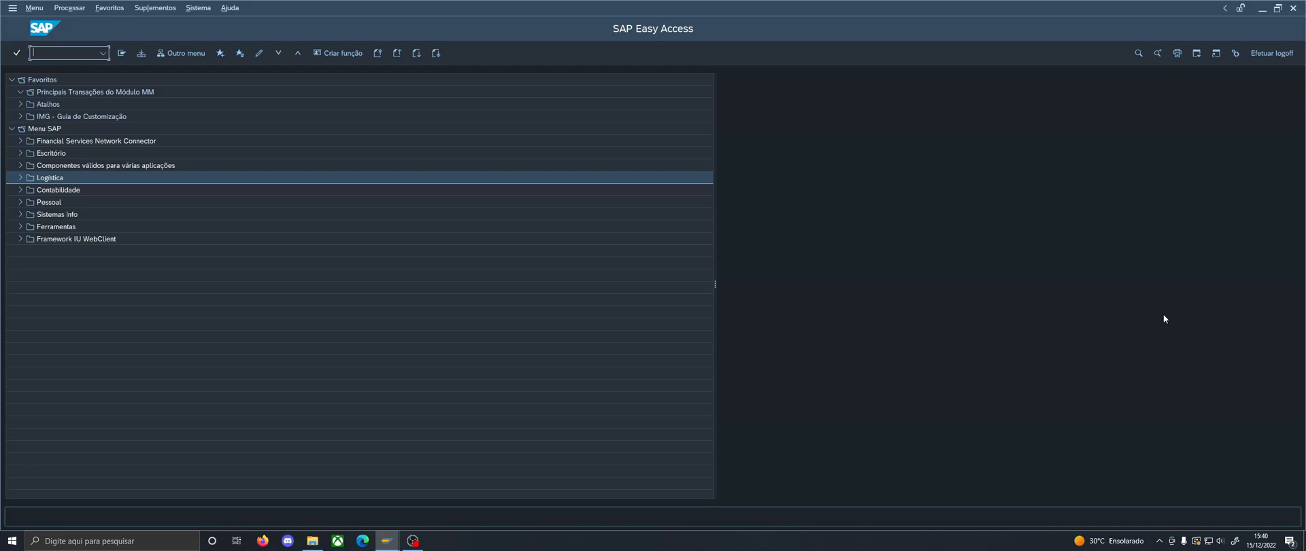
Expand Logística > Administração de materiais > Compras > Dados mestre > Fornecedor in the SAP tree.
left_click(102, 179)
left_click(21, 177)
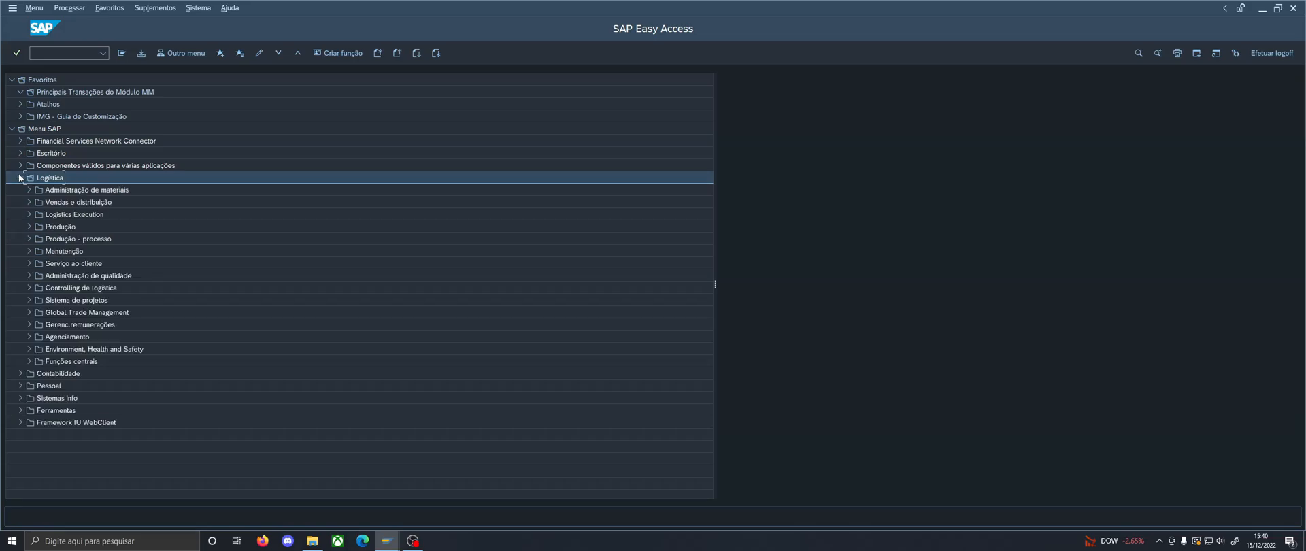
left_click(29, 190)
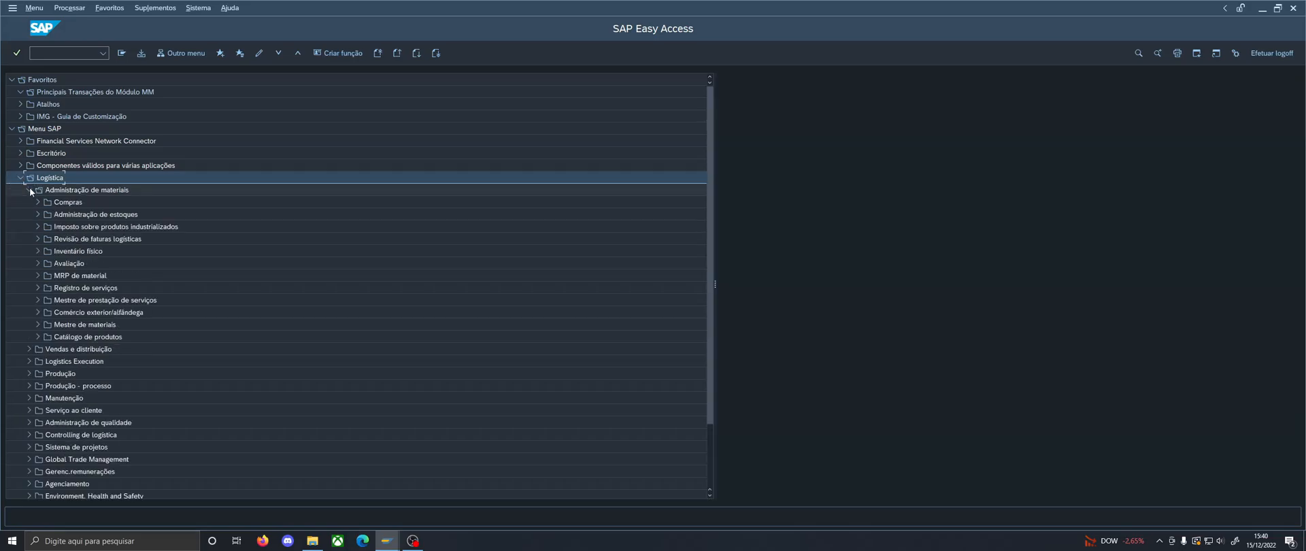
left_click(38, 201)
left_click(47, 262)
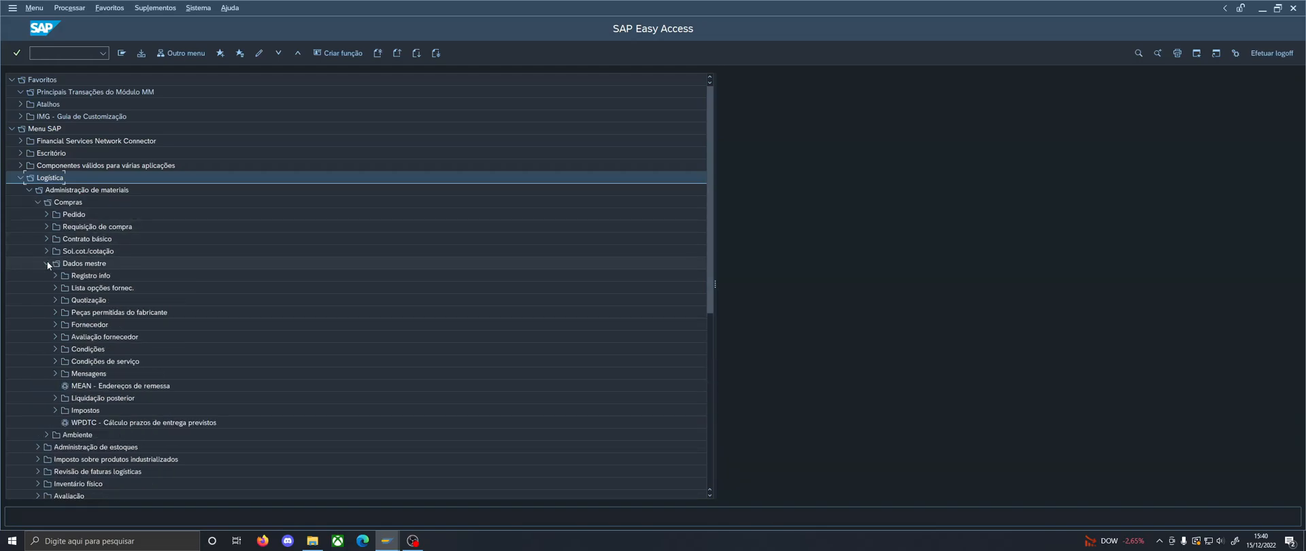
left_click(55, 324)
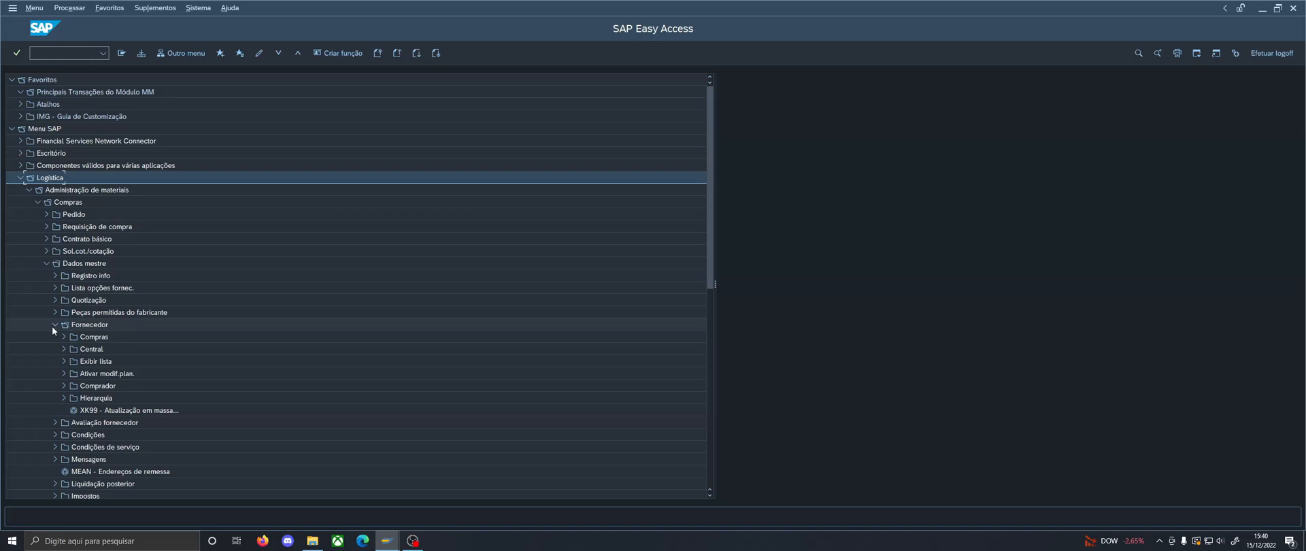
Expand the vendor's Compras and Central folders, collapse Compras again, and start transaction XK01 - Criar under Central.
scroll(51, 325, "down", 1)
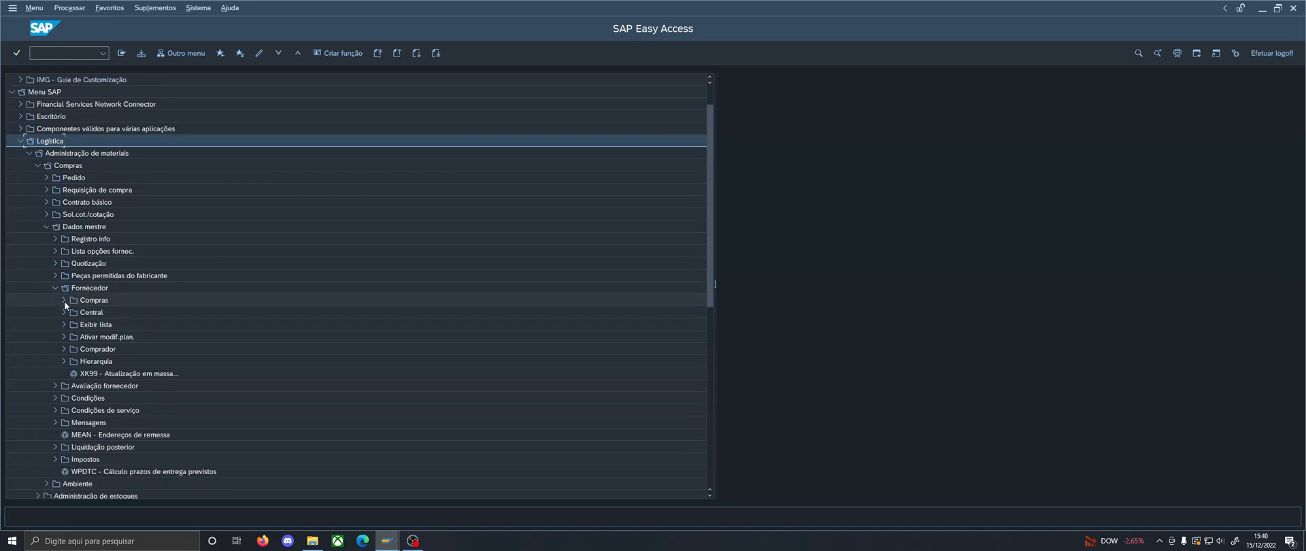
left_click(64, 300)
left_click(64, 434)
scroll(63, 431, "down", 1)
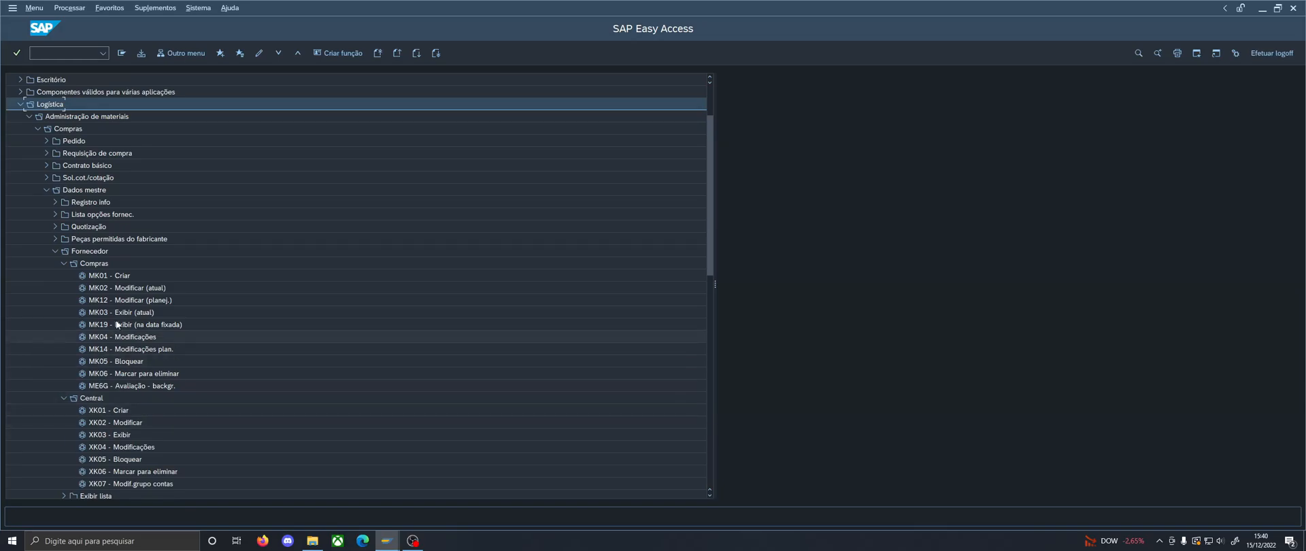
left_click(172, 279)
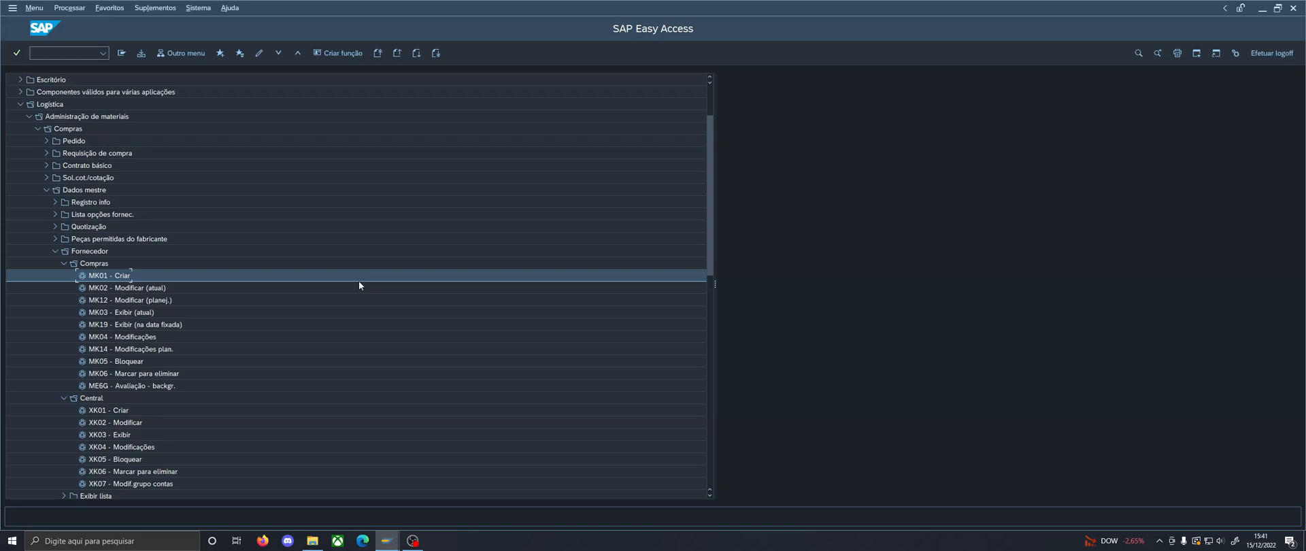
left_click(63, 263)
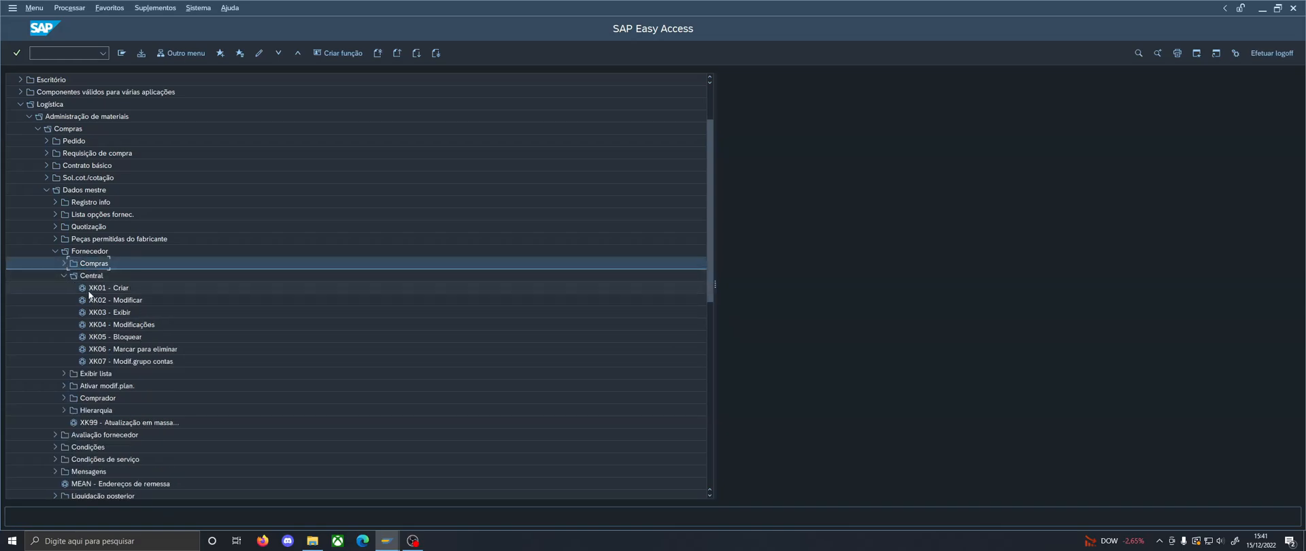
double_click(94, 288)
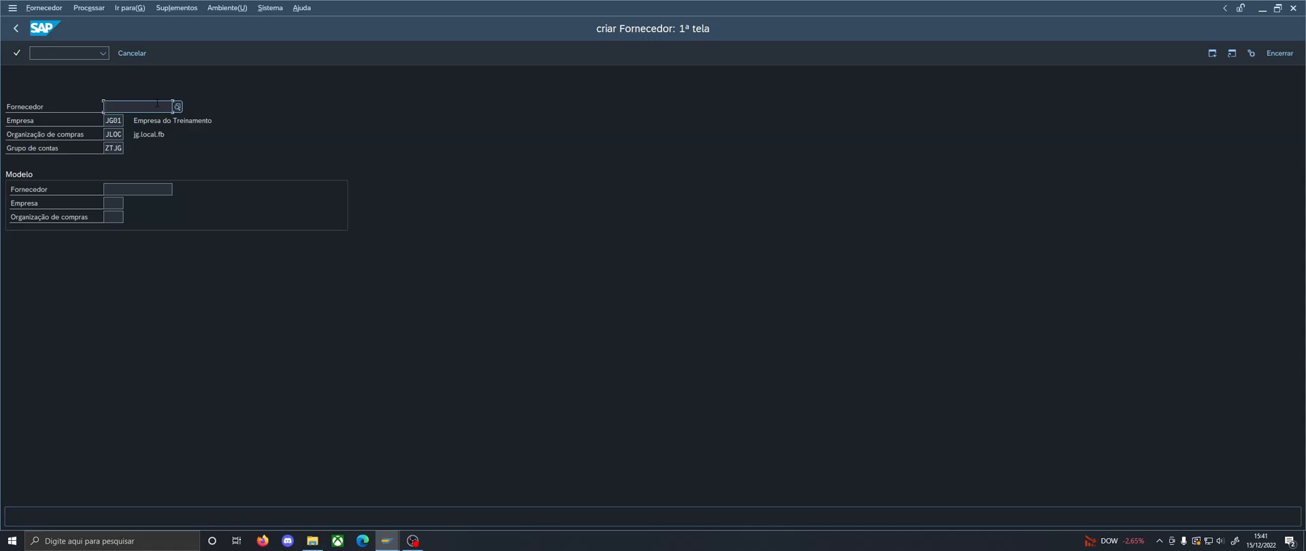
Enter FB-01 as the new vendor code, keep the preset company, purchasing organization and account group, and continue to the address data.
type("FB-01")
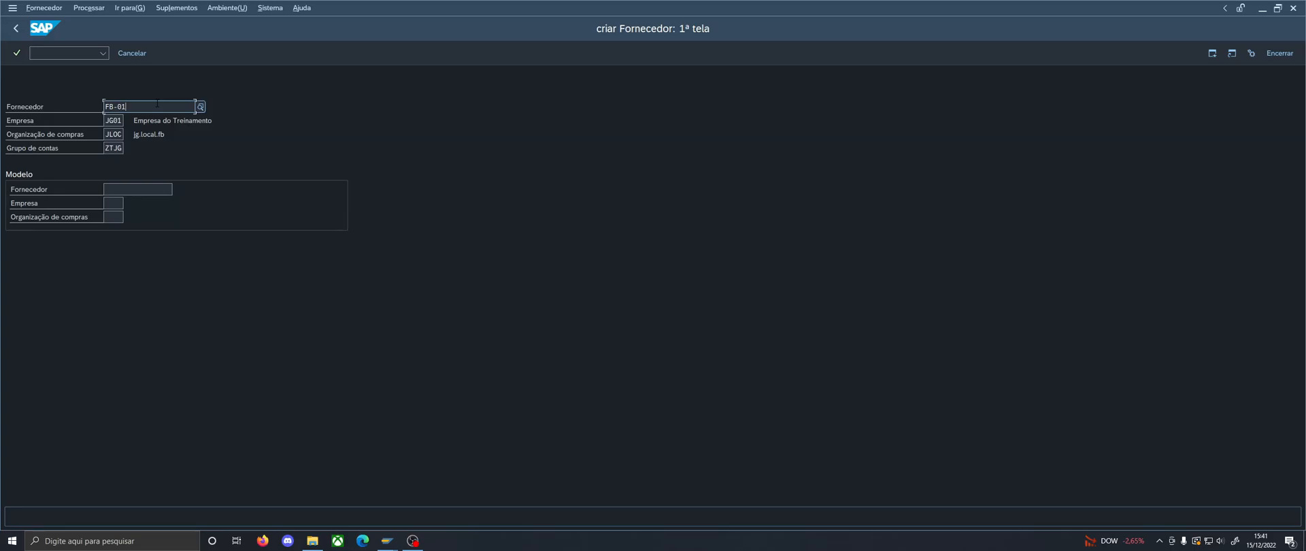
key("Tab")
key("Tab")
key("Tab")
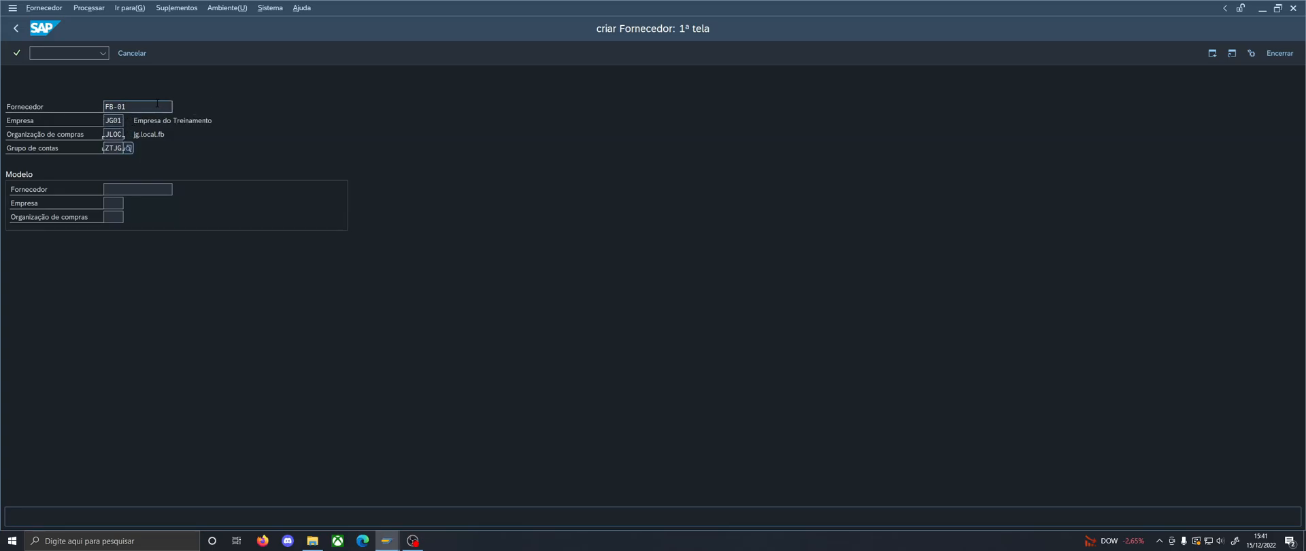
left_click(156, 103)
key("Return")
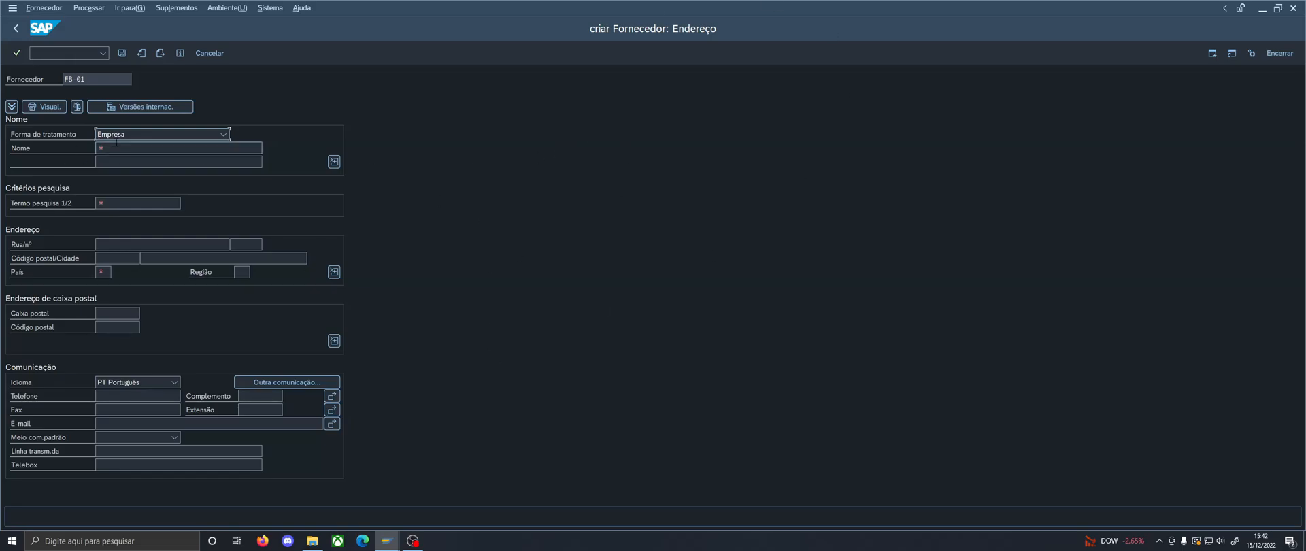
Set the vendor's name to "Fornecedor do Treinamento 01" and the search term to "Treinamento 01".
left_click(111, 148)
type("F")
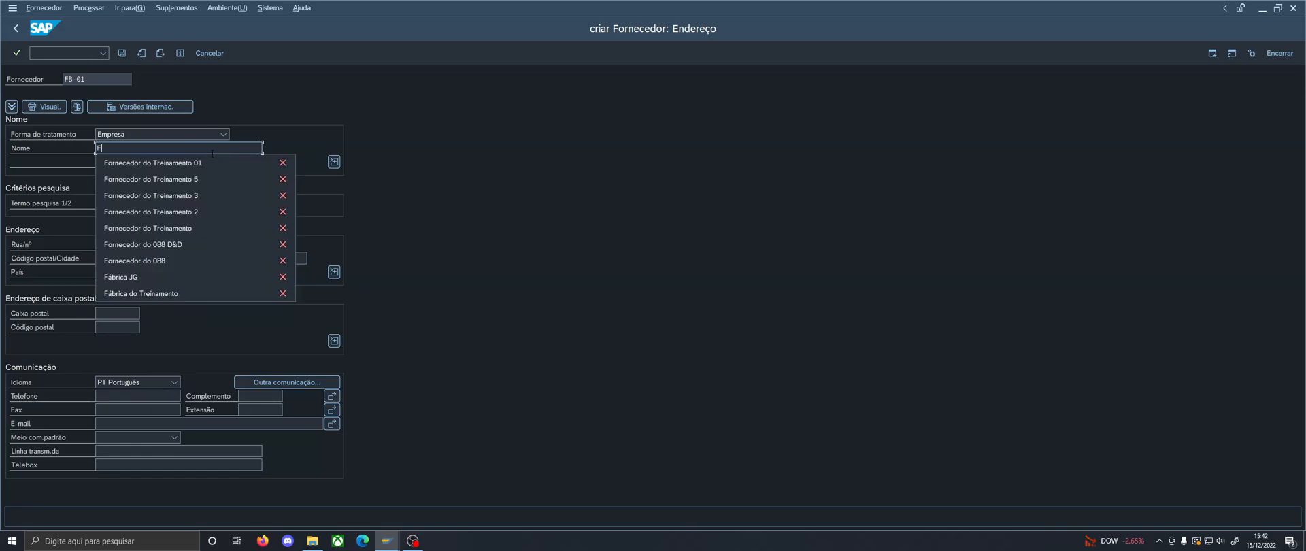
key("Down")
key("Return")
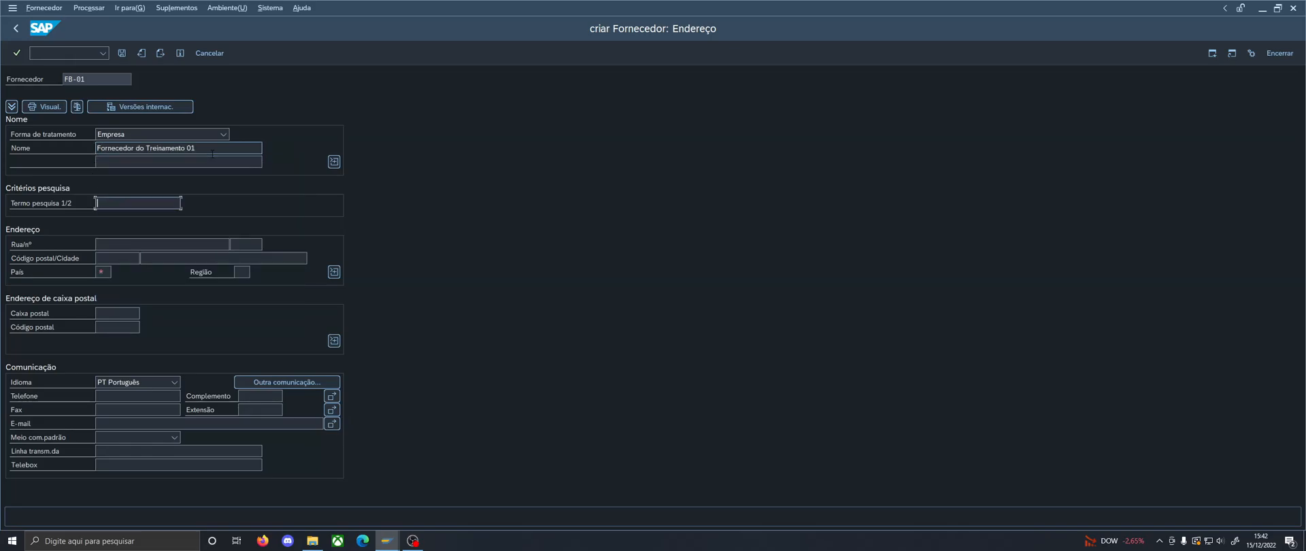
type("T")
key("Down")
key("Return")
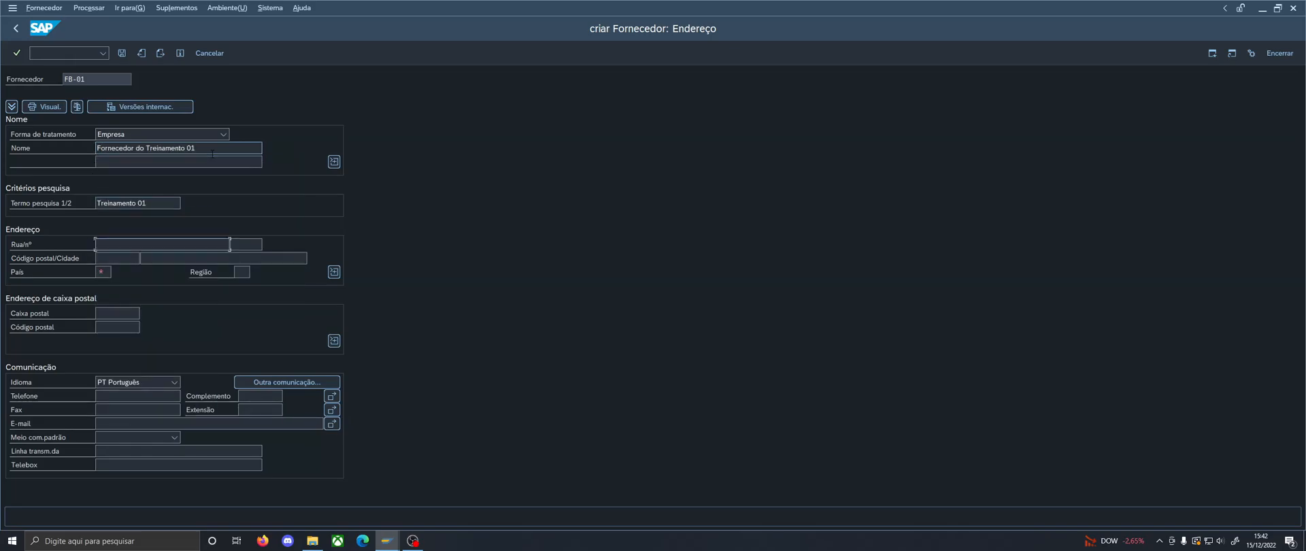
Fill in the vendor's street, house number, postal code and city in the address section.
type("Rua S")
key("BackSpace")
key("BackSpace")
type("nome")
key("Tab")
type("999")
key("Tab")
type("999")
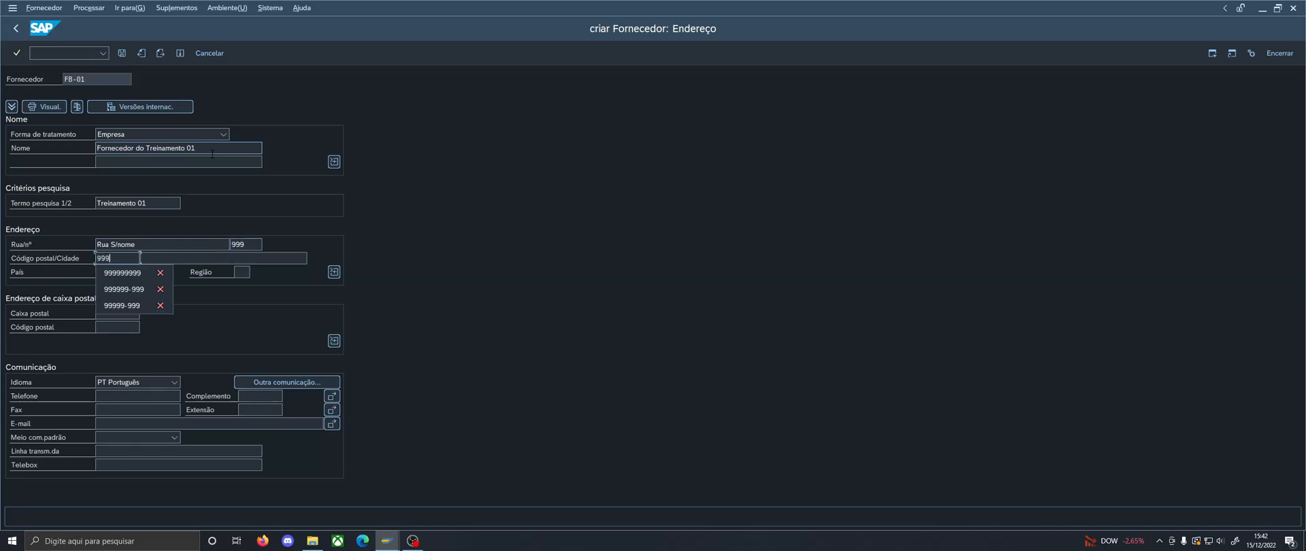
type("999999")
key("Tab")
type("Rio de Janeiro")
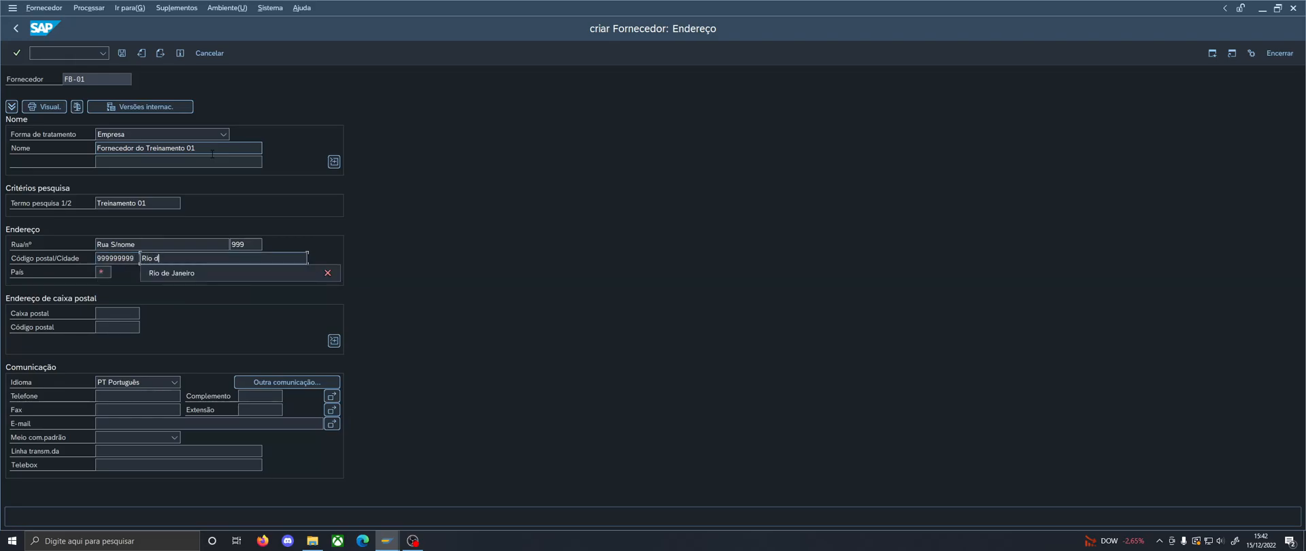
Set the vendor's country to BR and region to RJ, validate the address, and dismiss the duplicate vendor notices.
key("Tab")
type("BR")
key("Tab")
type("RJ")
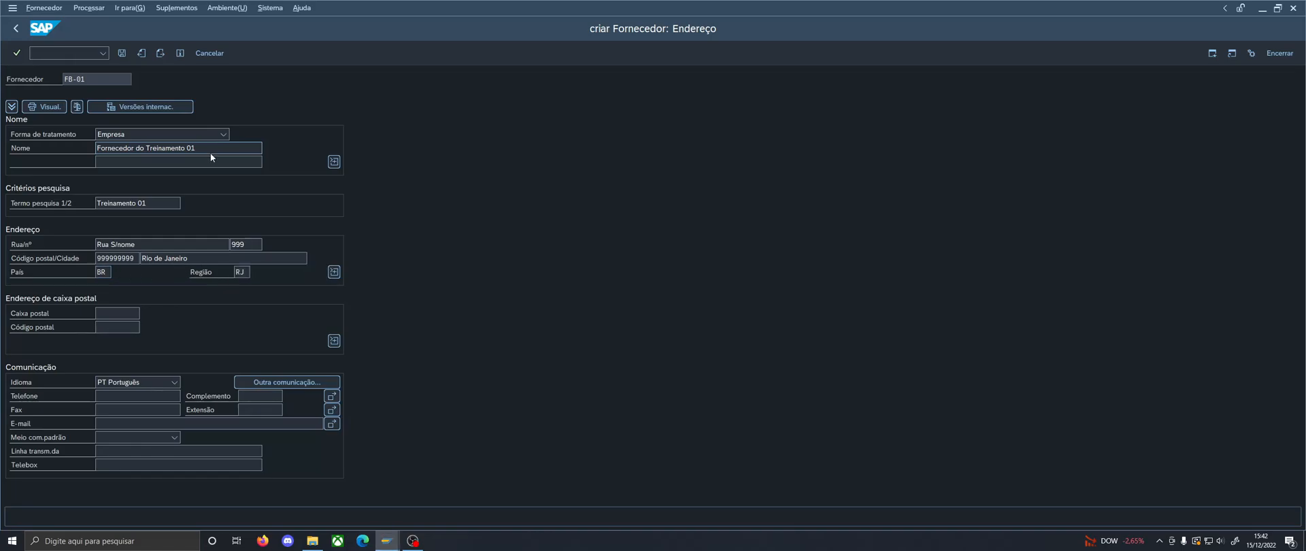
key("Return")
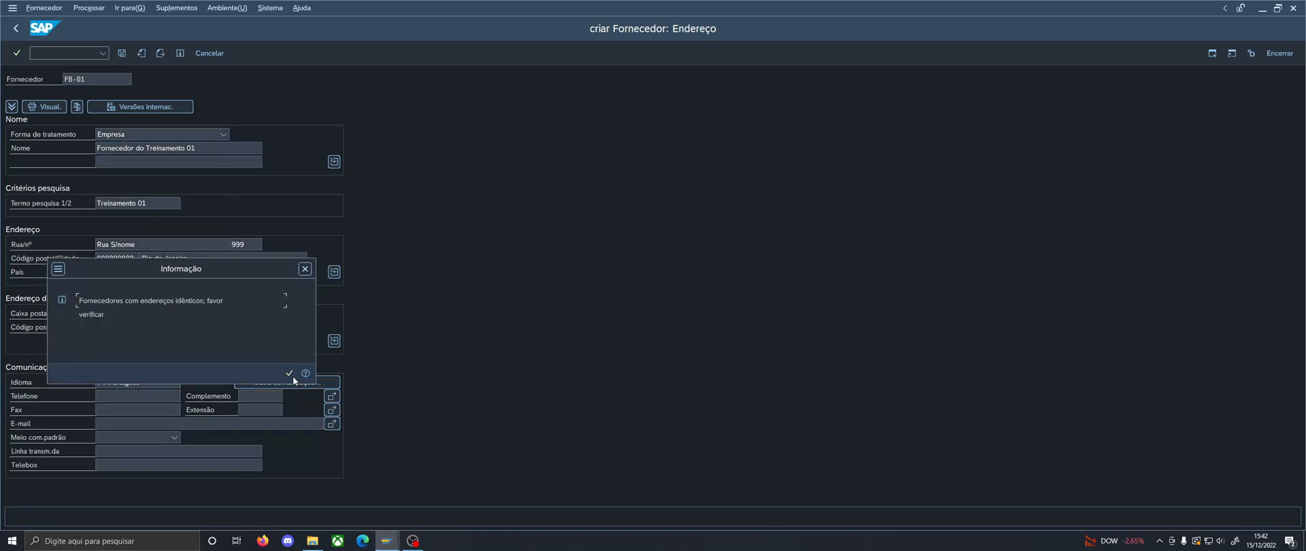
left_click(288, 373)
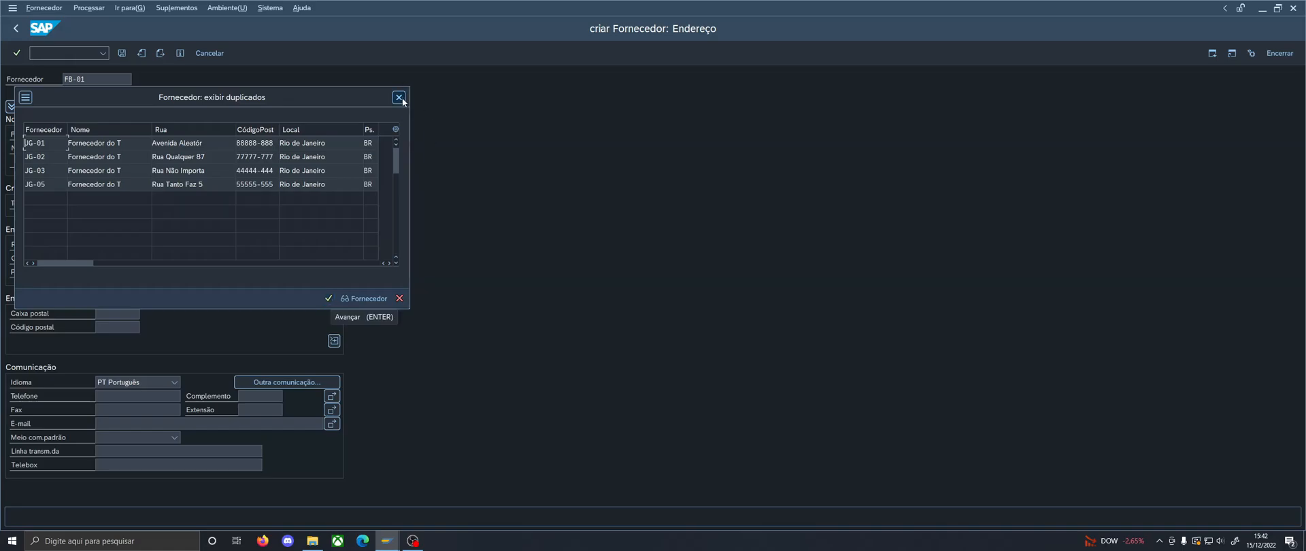
key("Return")
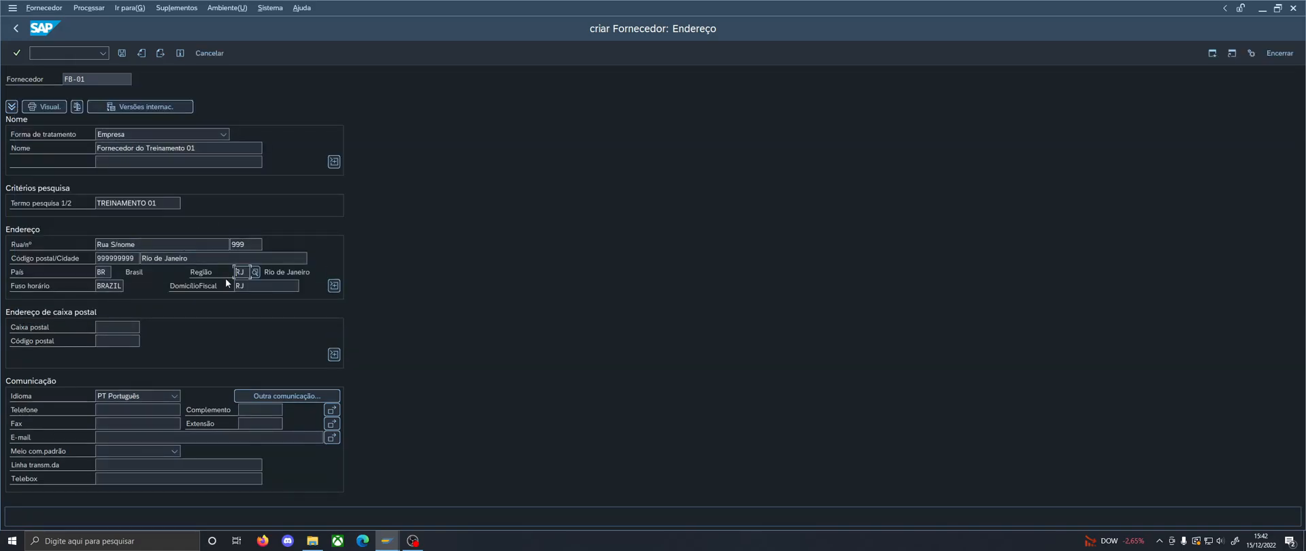
Leave the tax domicile as preset and the PO box and telephone empty, and continue to the vendor's control data.
left_click(259, 288)
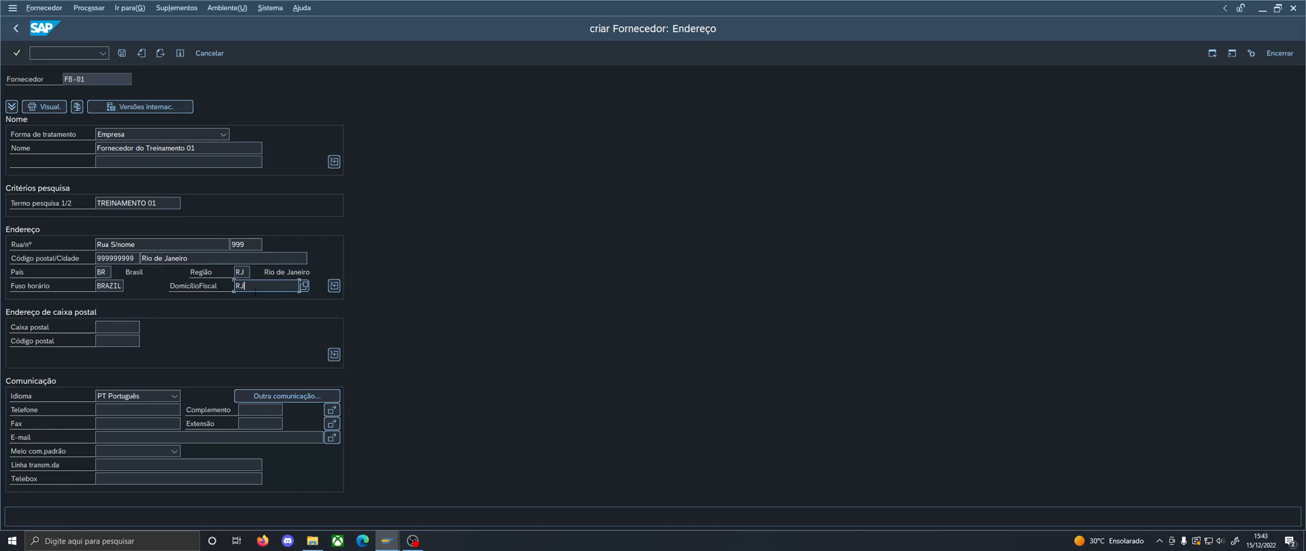
left_click(106, 330)
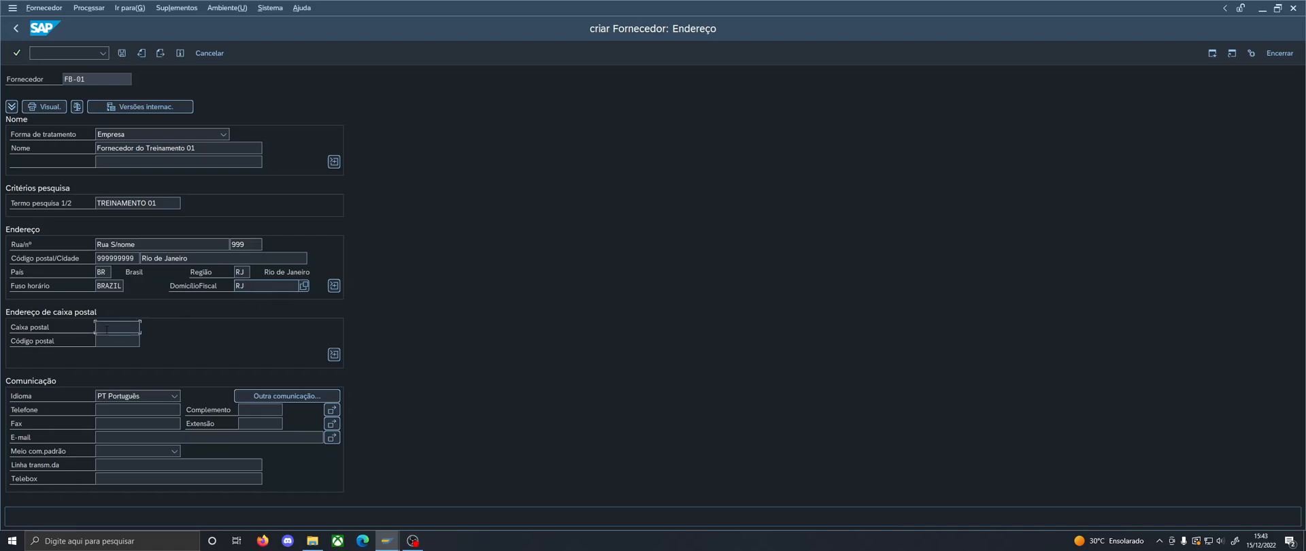
left_click(124, 412)
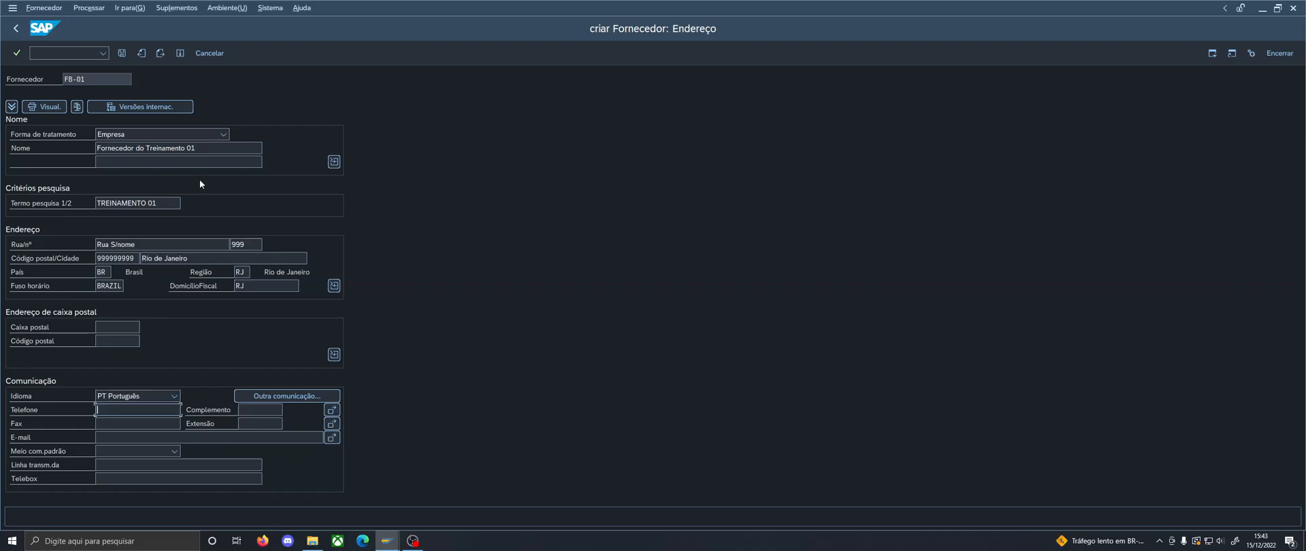
key("Return")
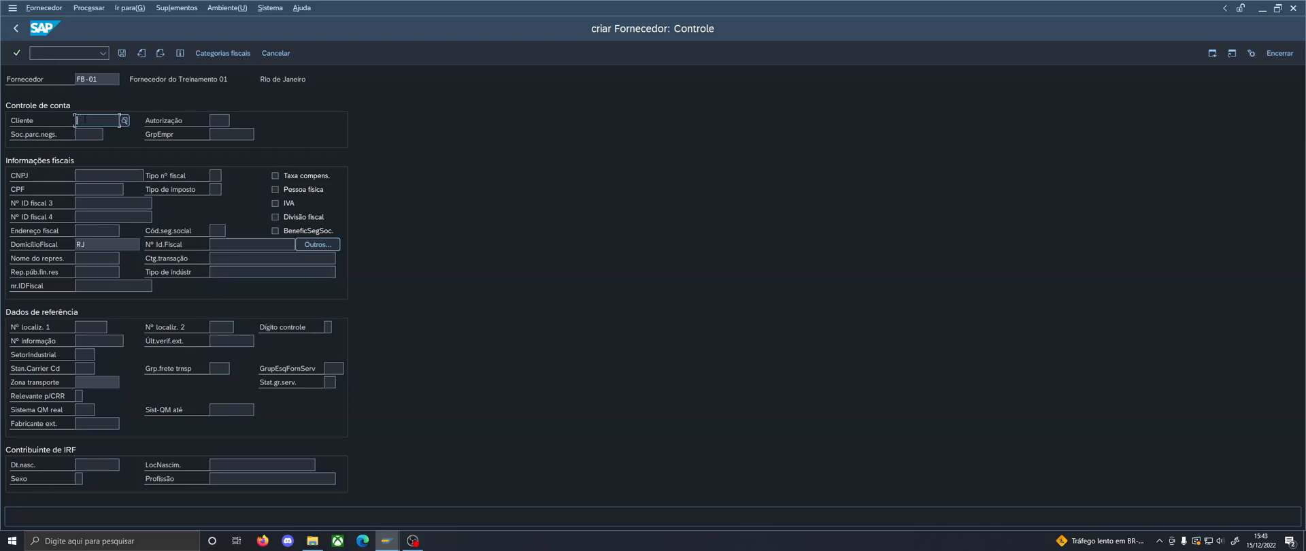
Examine the CNPJ, CPF and fiscal ID number fields in the vendor's tax information.
left_click(101, 189)
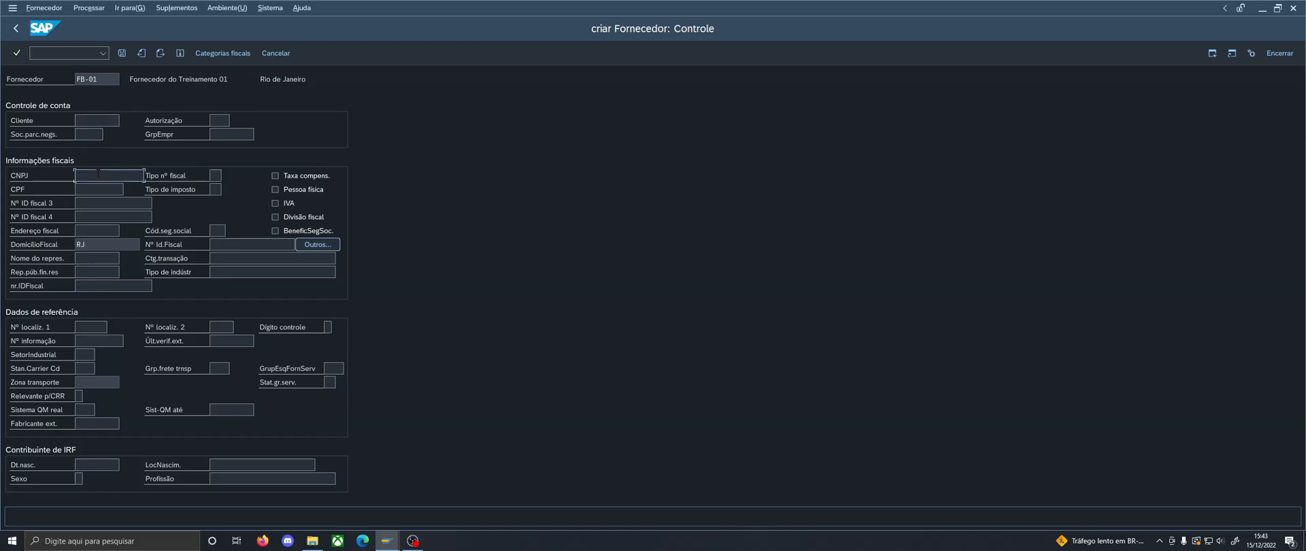
left_click(108, 218)
left_click(33, 175)
left_click(92, 190)
left_click(102, 174)
left_click(95, 184)
left_click(82, 202)
key("Tab")
left_click(83, 176)
left_click(98, 190)
Read the field help for Nº ID fiscal 3, highlighting the definition for Brazil, and close the help.
left_click(40, 202)
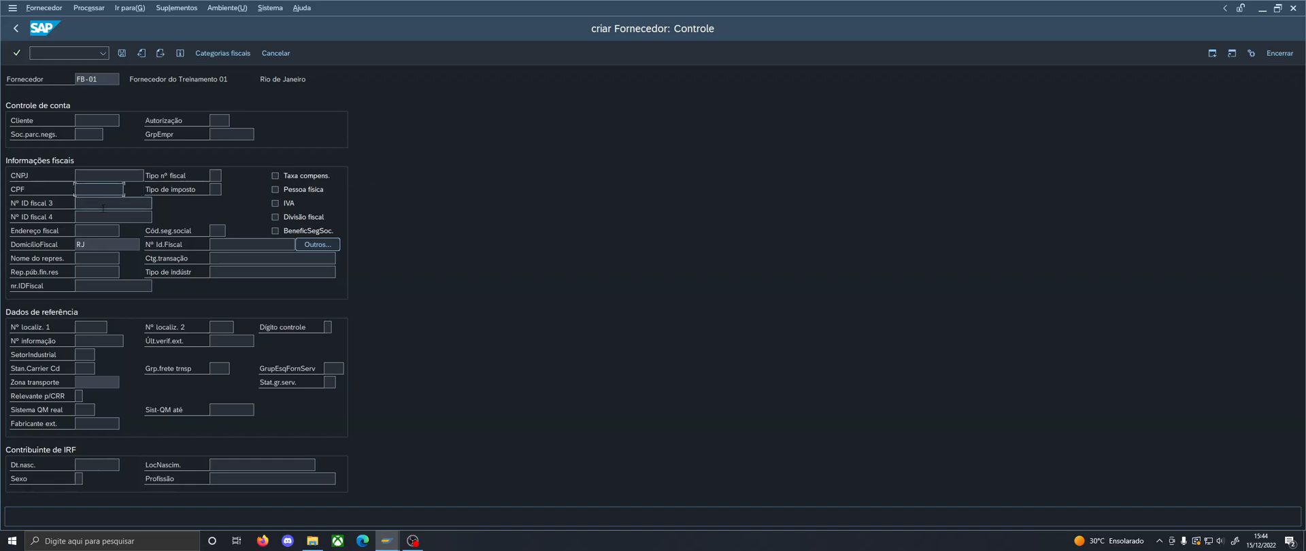
left_click(52, 203)
key("F1")
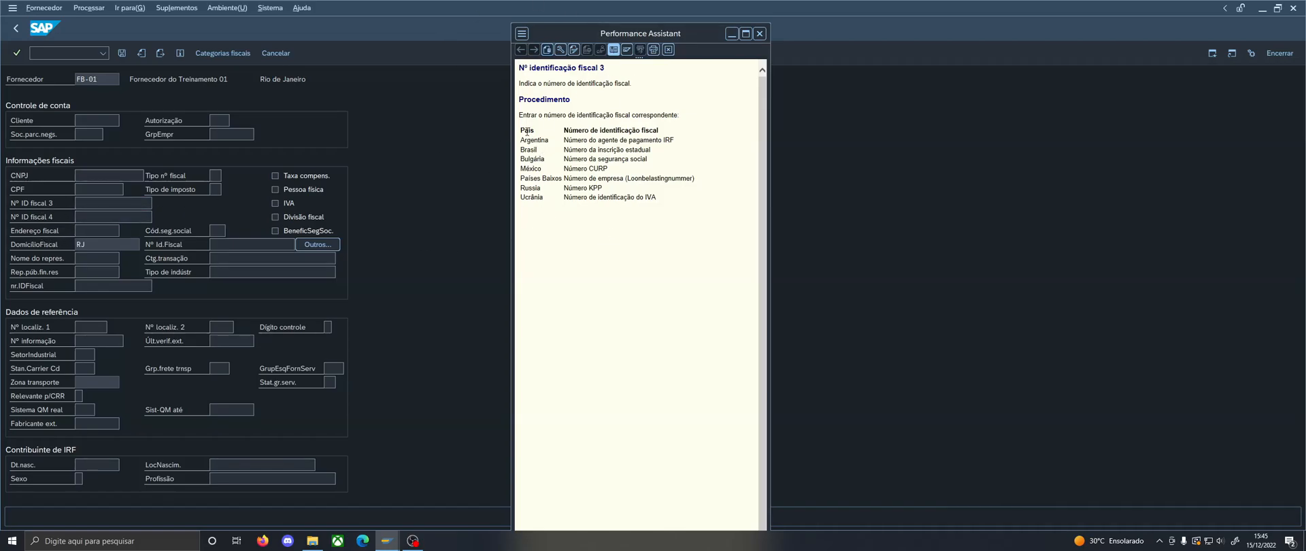
left_click_drag(563, 150, 643, 152)
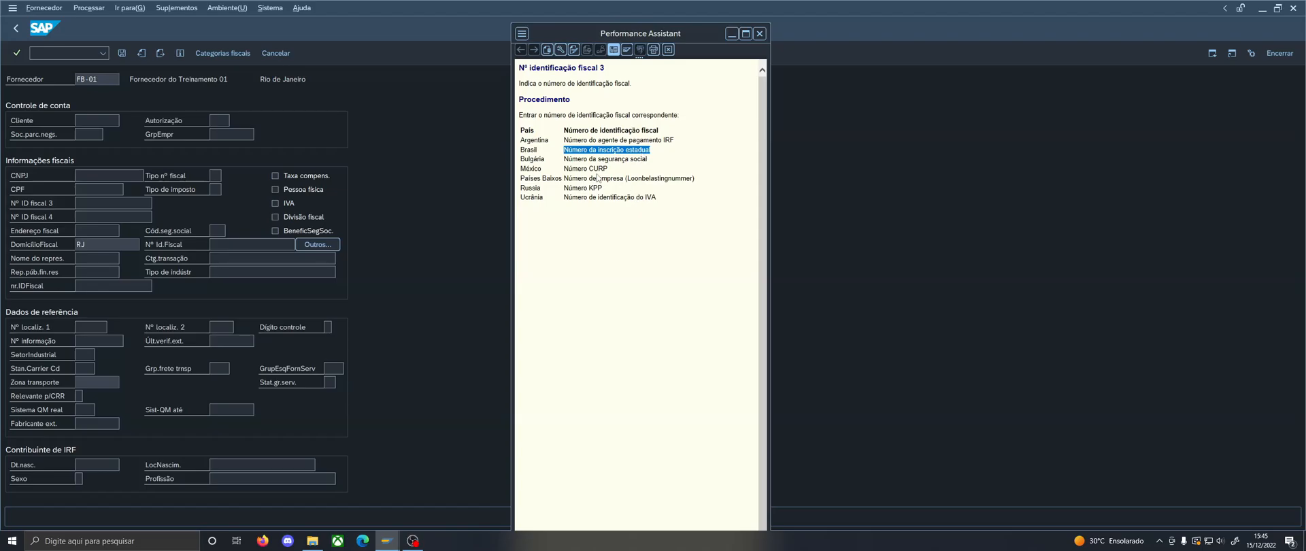
left_click_drag(563, 161, 644, 160)
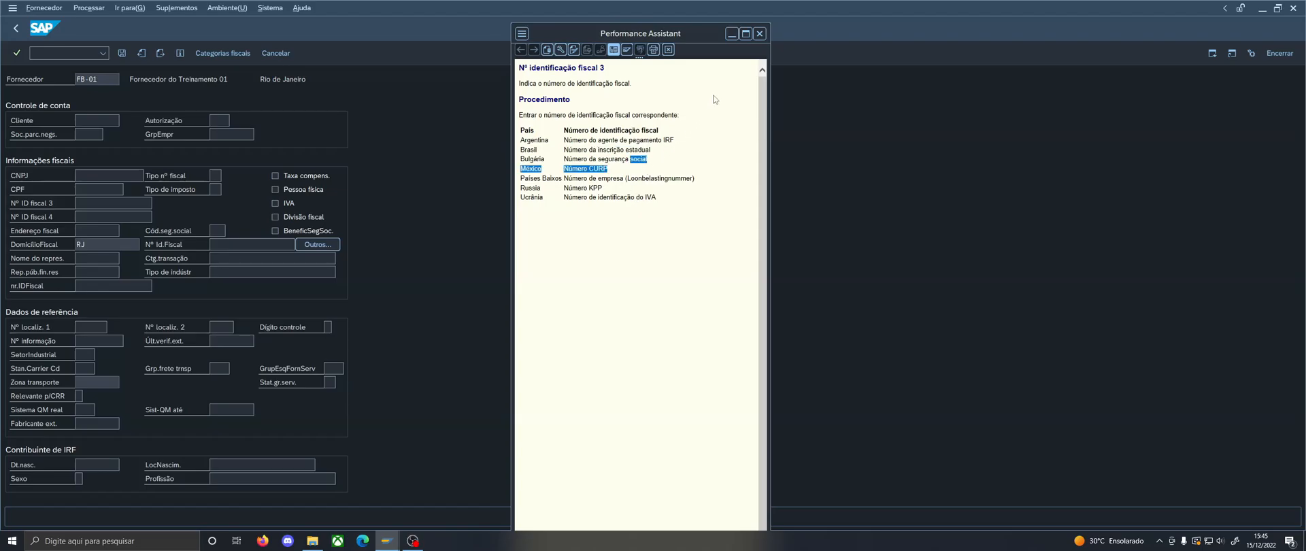
left_click(759, 33)
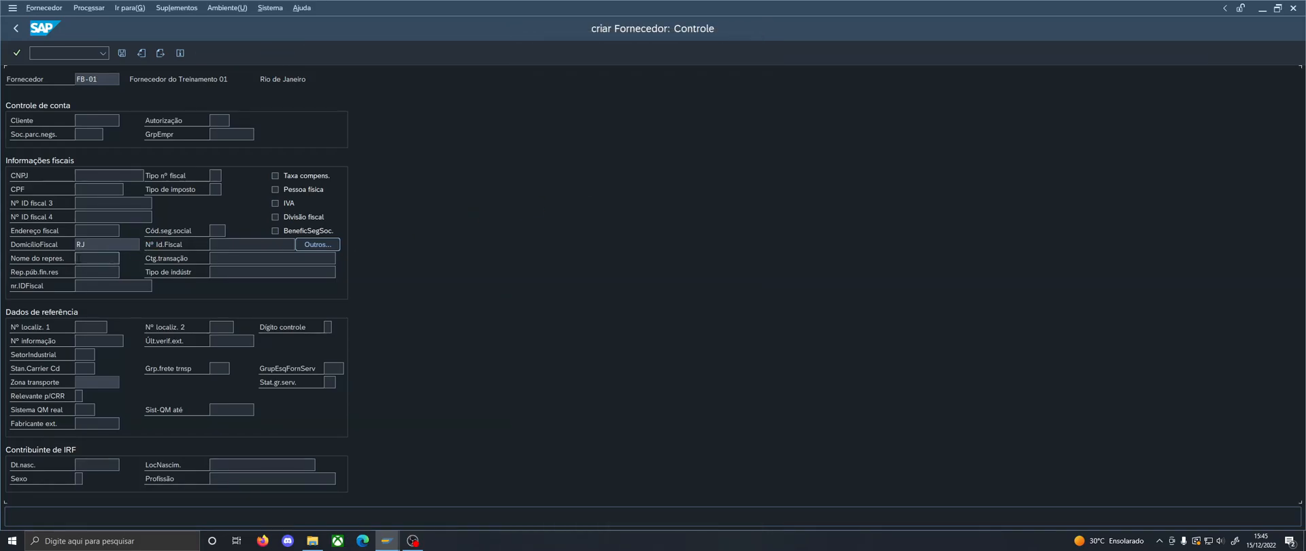
Leave the tax fields empty, continue to the vendor's payments data, and go to the bank key and first bank account fields.
left_click(104, 202)
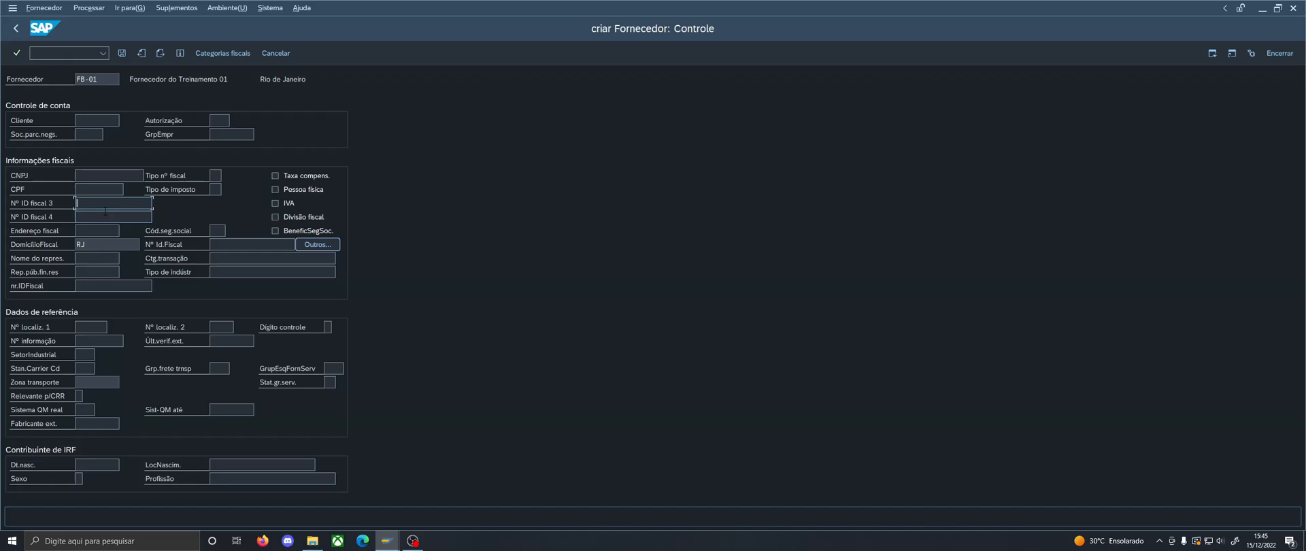
key("Return")
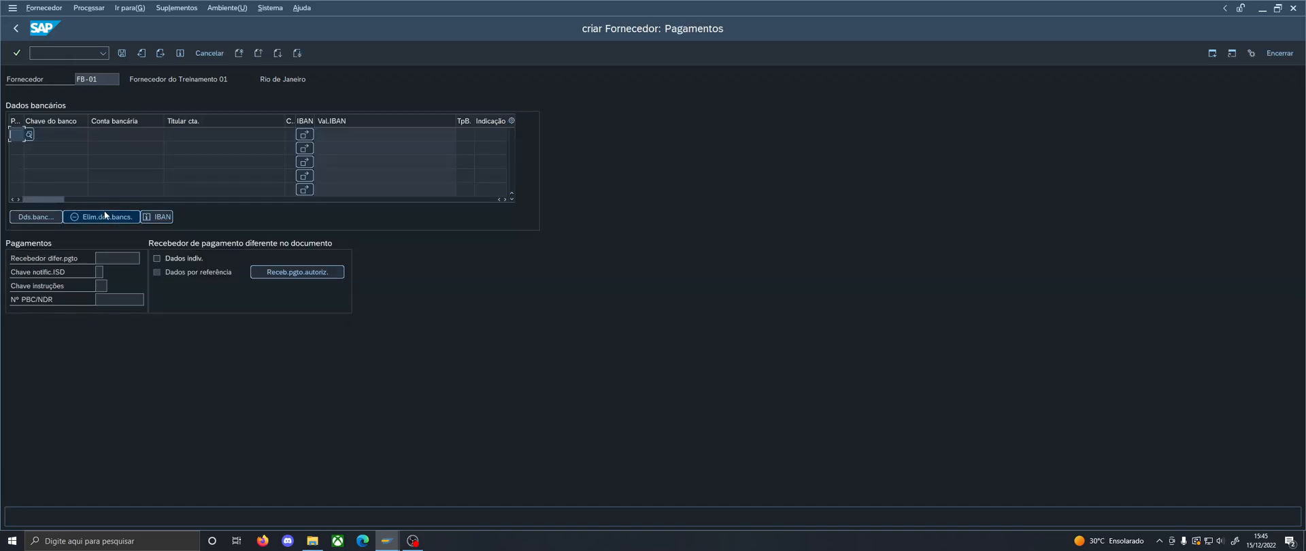
left_click(42, 120)
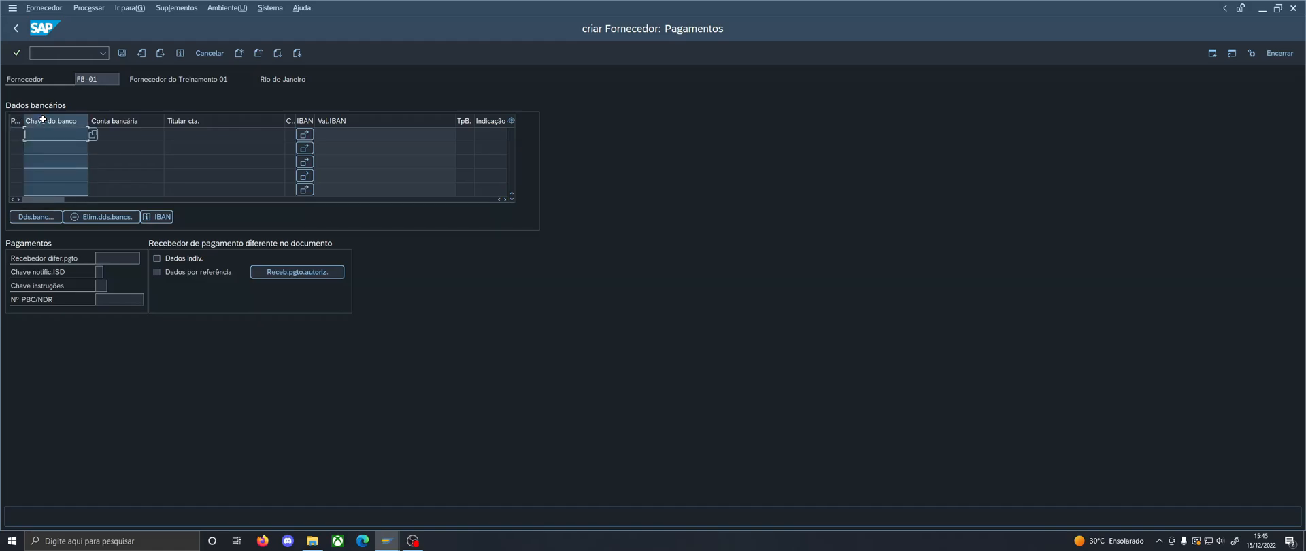
left_click(142, 135)
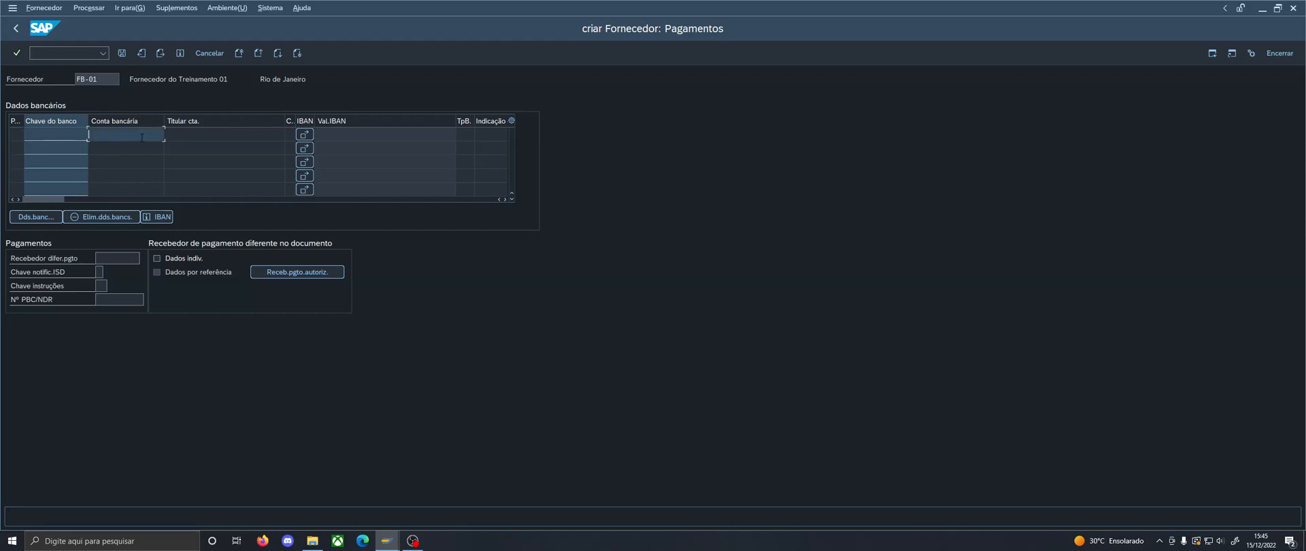
Leave the vendor's bank details and contact person empty, and continue to the account management data for company code JG01.
left_click(242, 136)
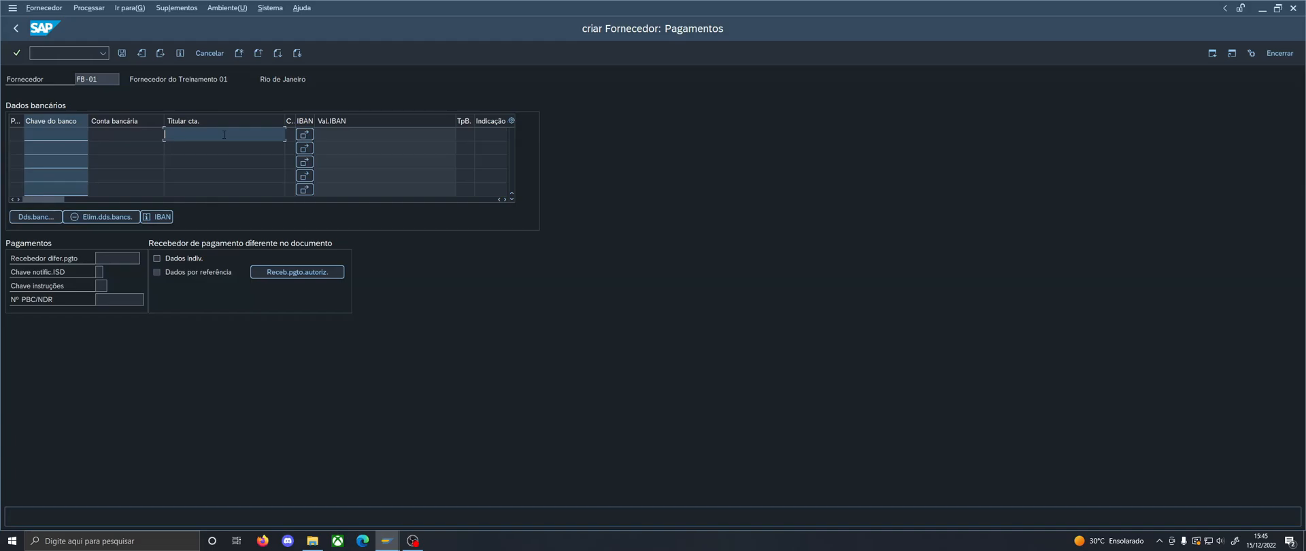
key("Return")
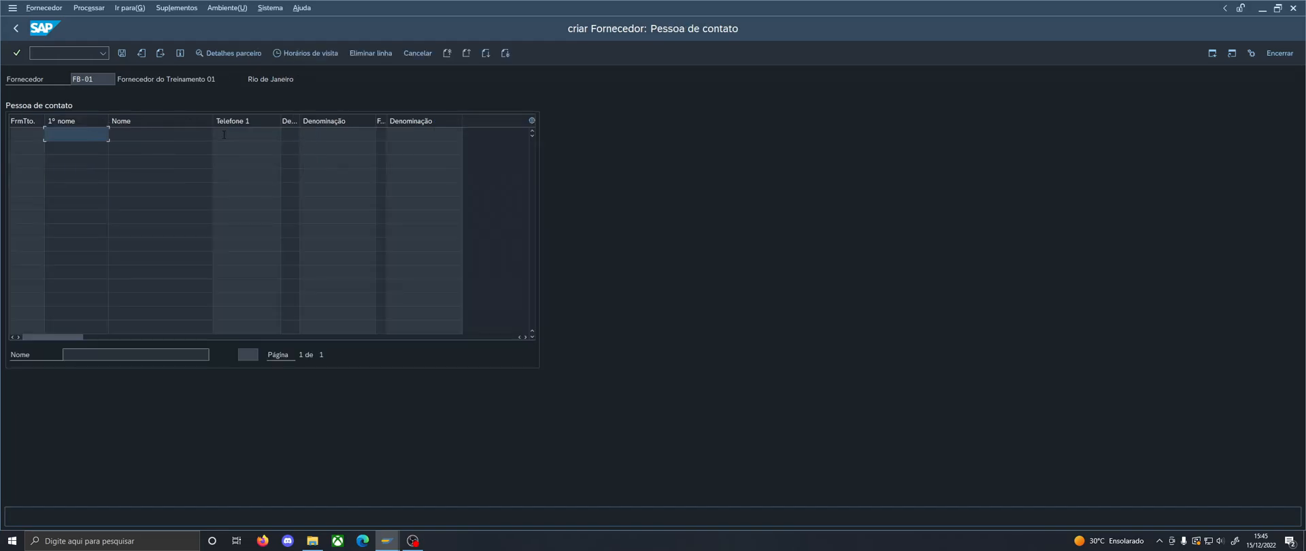
left_click(146, 136)
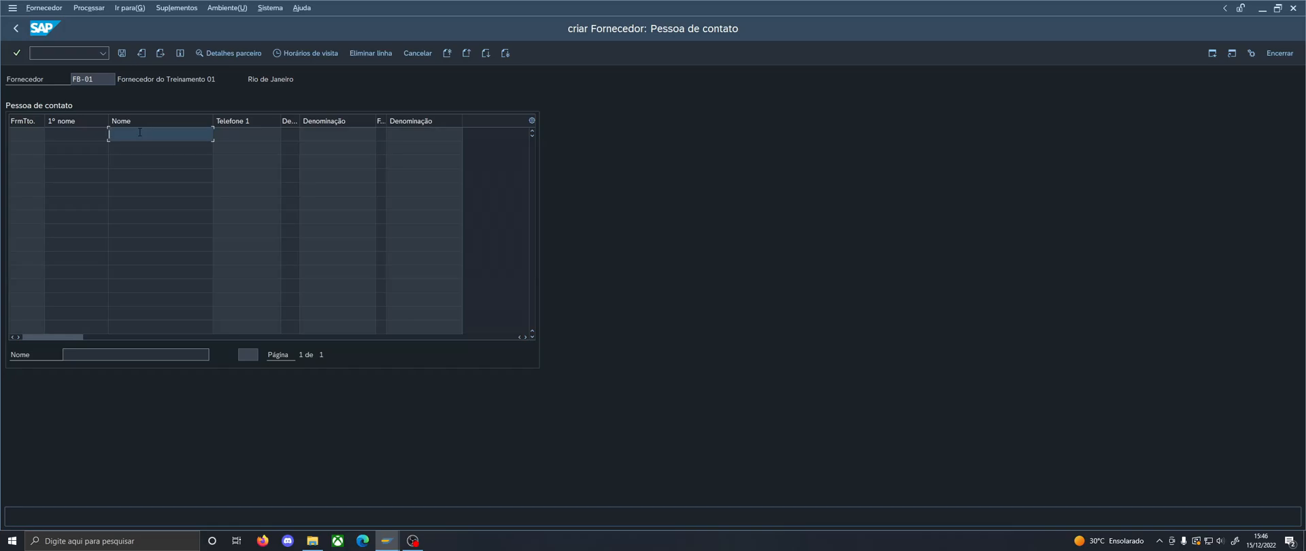
key("Return")
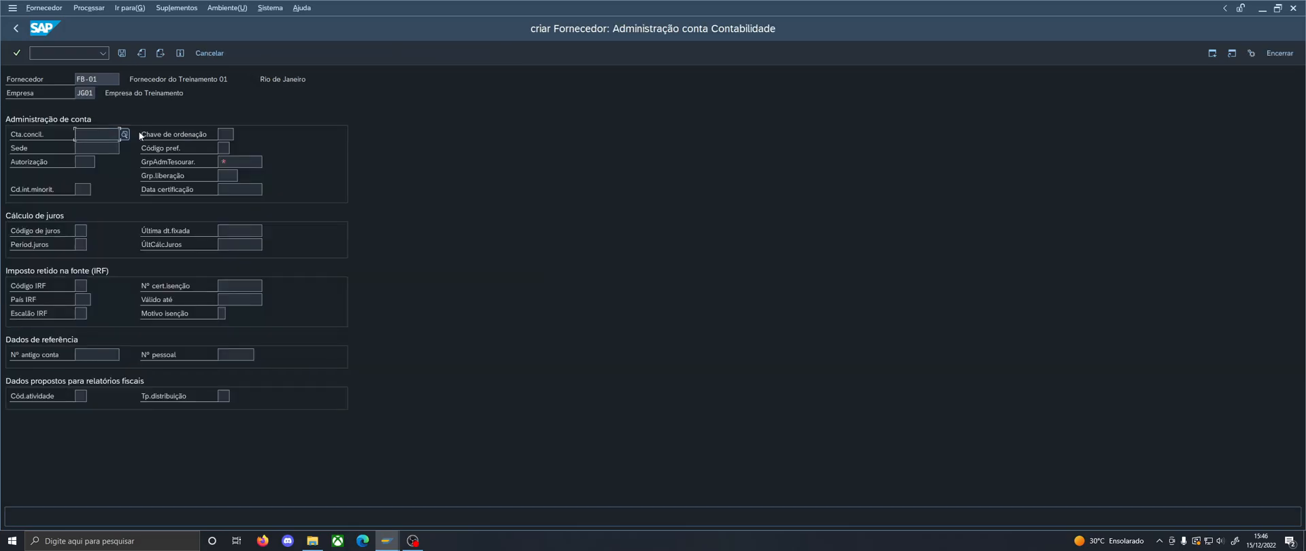
Set the vendor's reconciliation account to 160000, Contas a pagar fornecedores - nacionais, from the list of possible accounts.
left_click(224, 135)
left_click(96, 147)
left_click(96, 136)
left_click(124, 134)
left_click(114, 134)
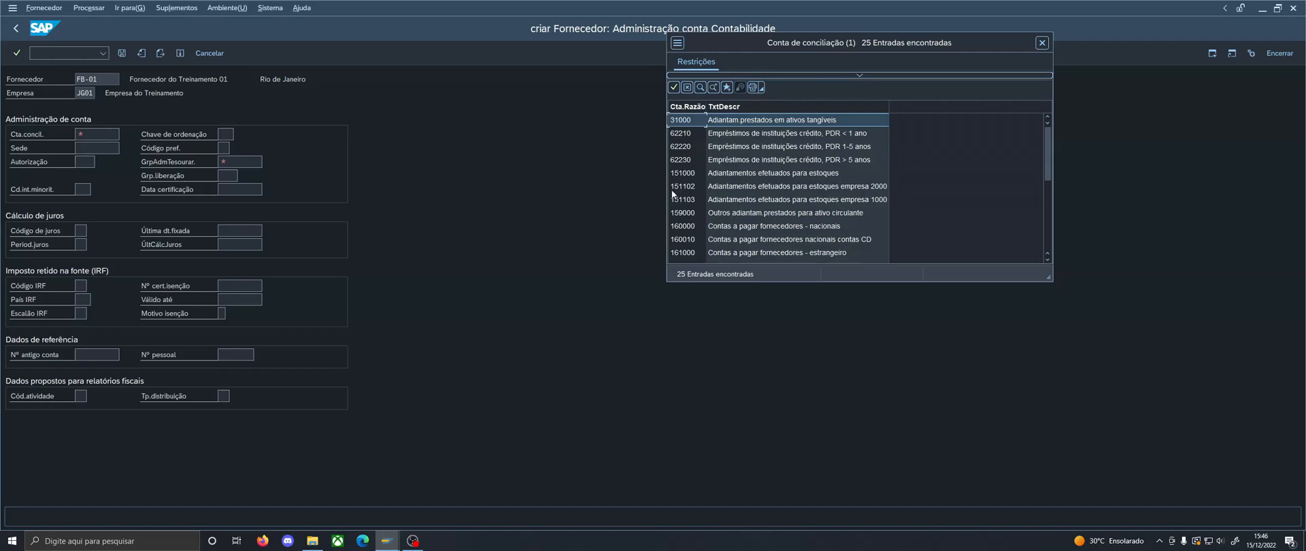
left_click(752, 227)
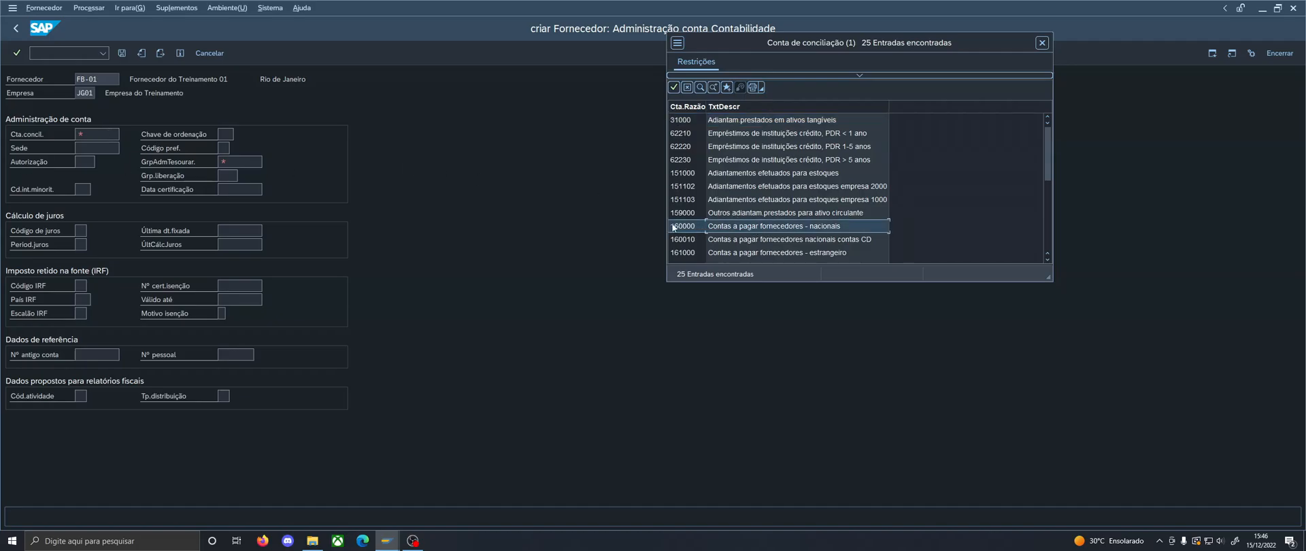
double_click(728, 226)
Set the cash management group to A1, F-nacional, and continue to the company code's payment data.
left_click(239, 162)
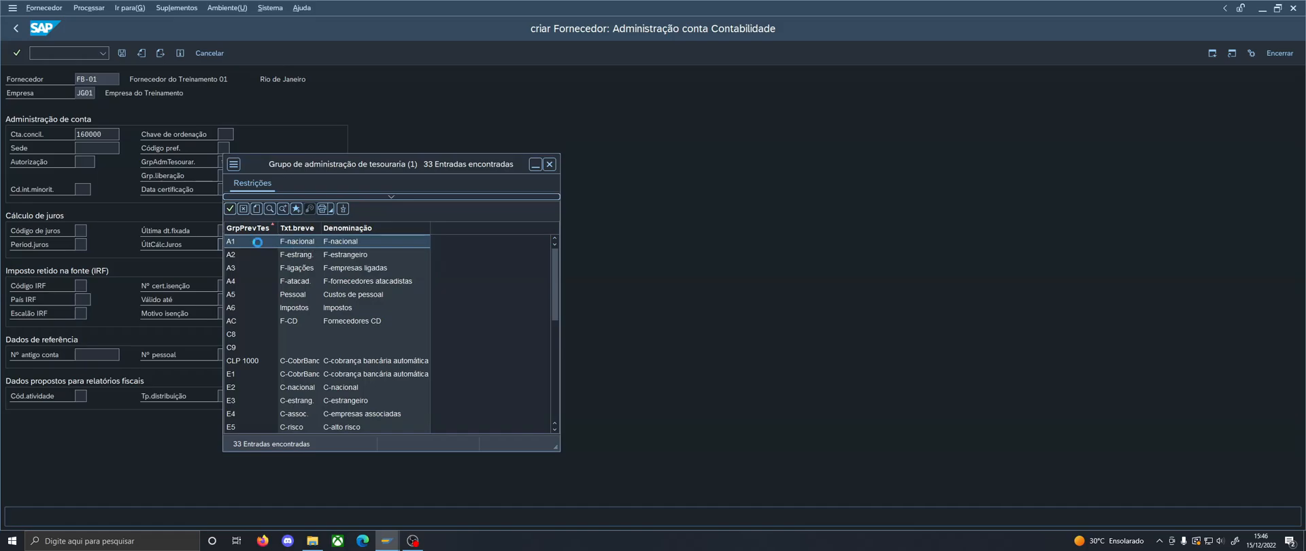
double_click(257, 242)
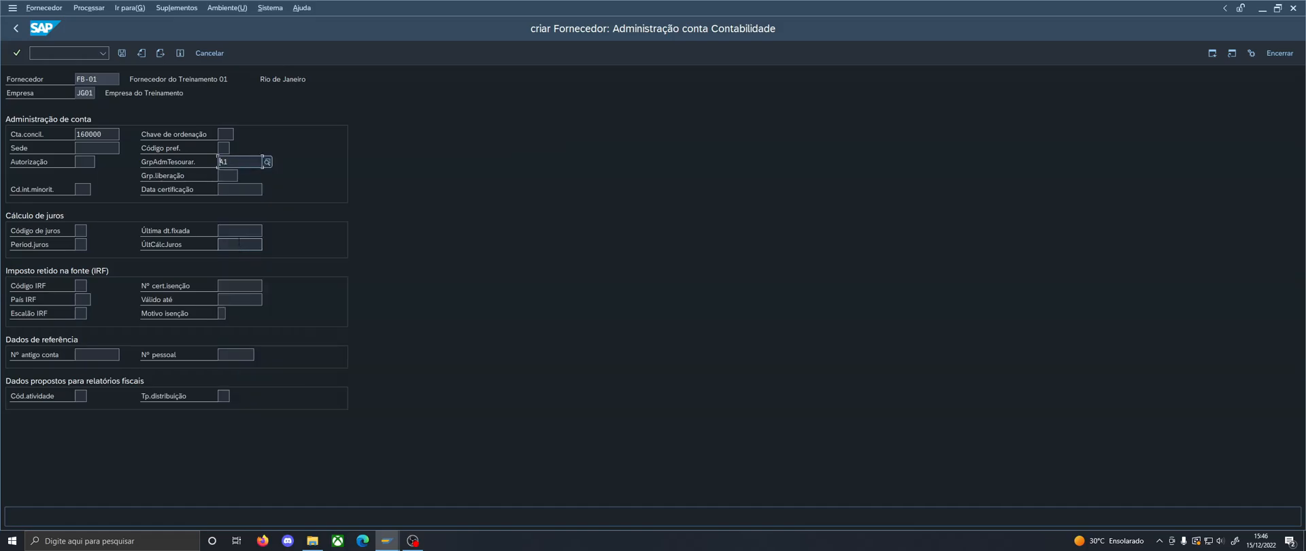
key("Return")
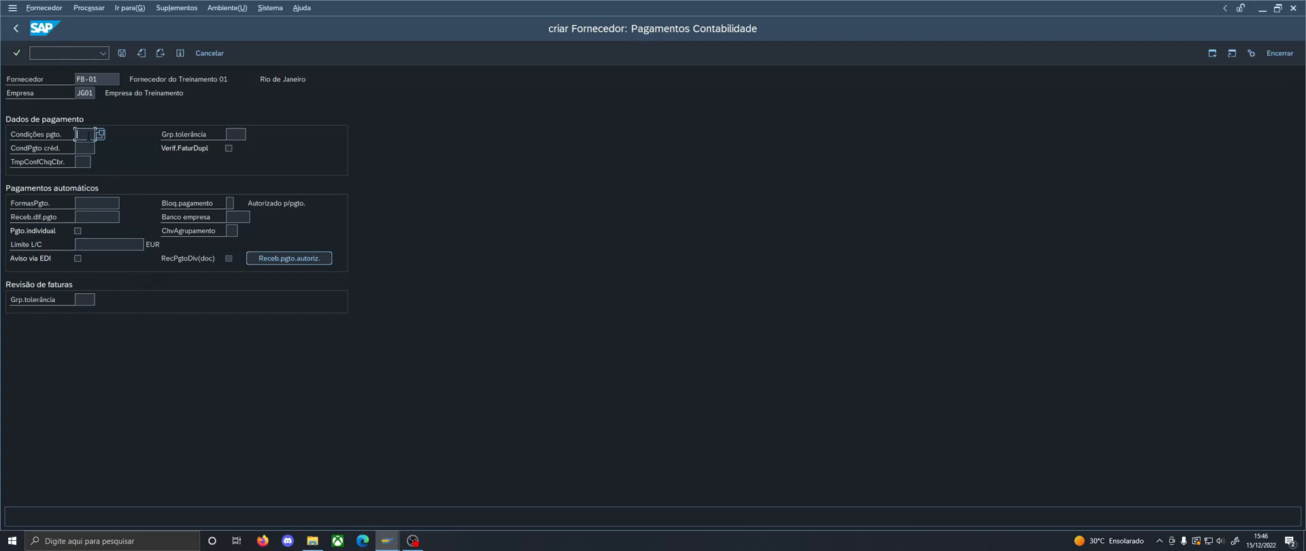
Look through the list of available payment terms for the accounting data and close it without choosing an entry.
left_click(77, 148)
left_click(82, 134)
left_click(101, 137)
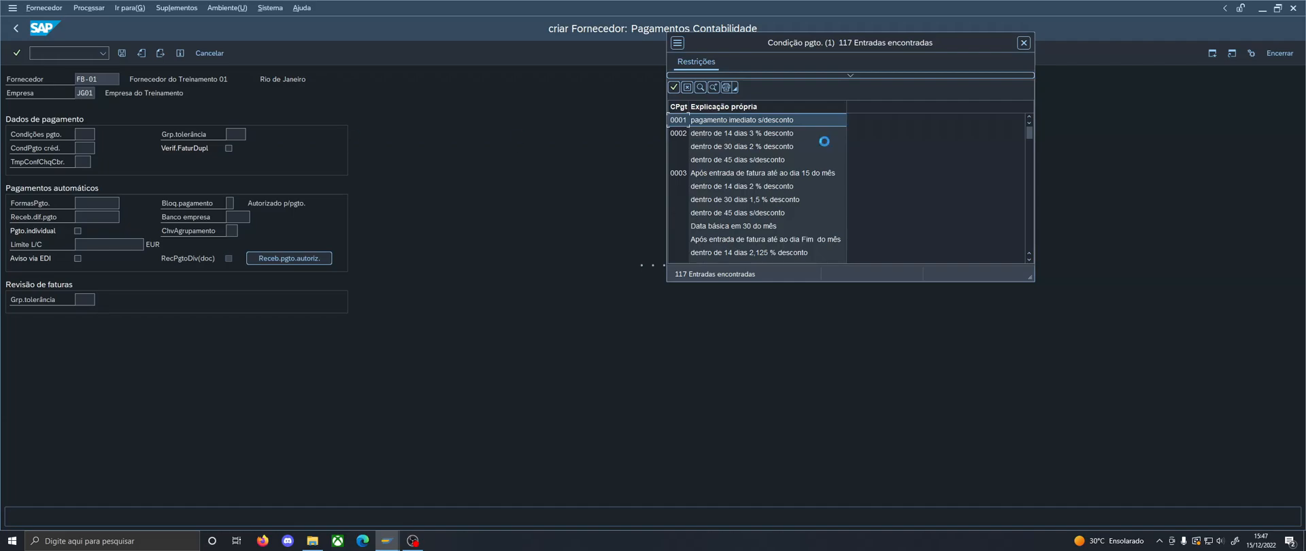
left_click_drag(793, 42, 679, 71)
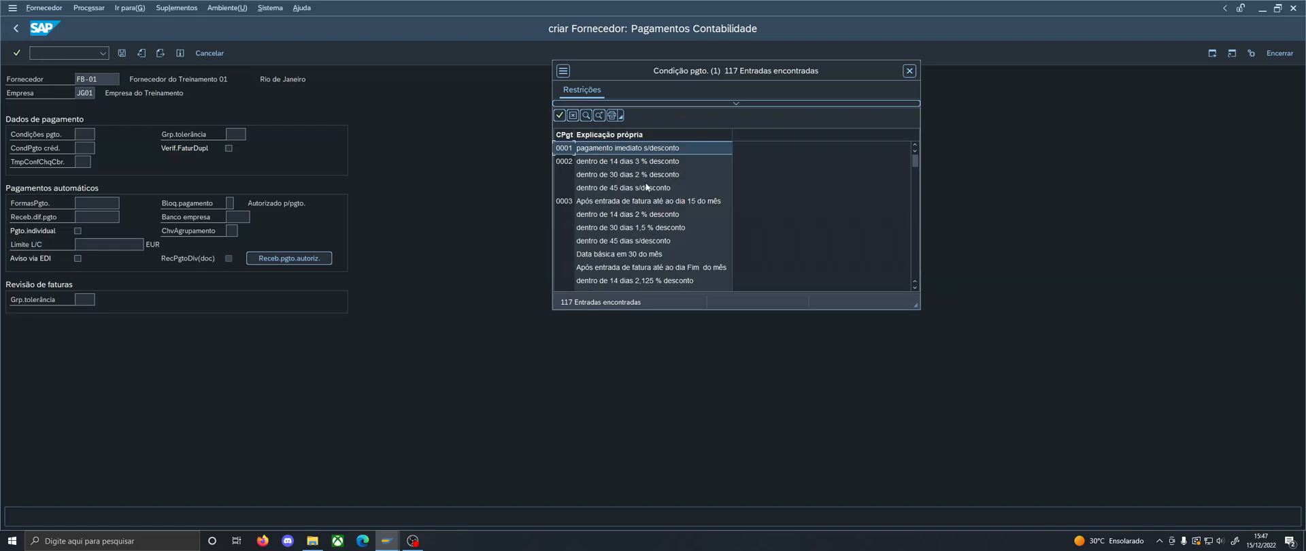
scroll(669, 205, "down", 5)
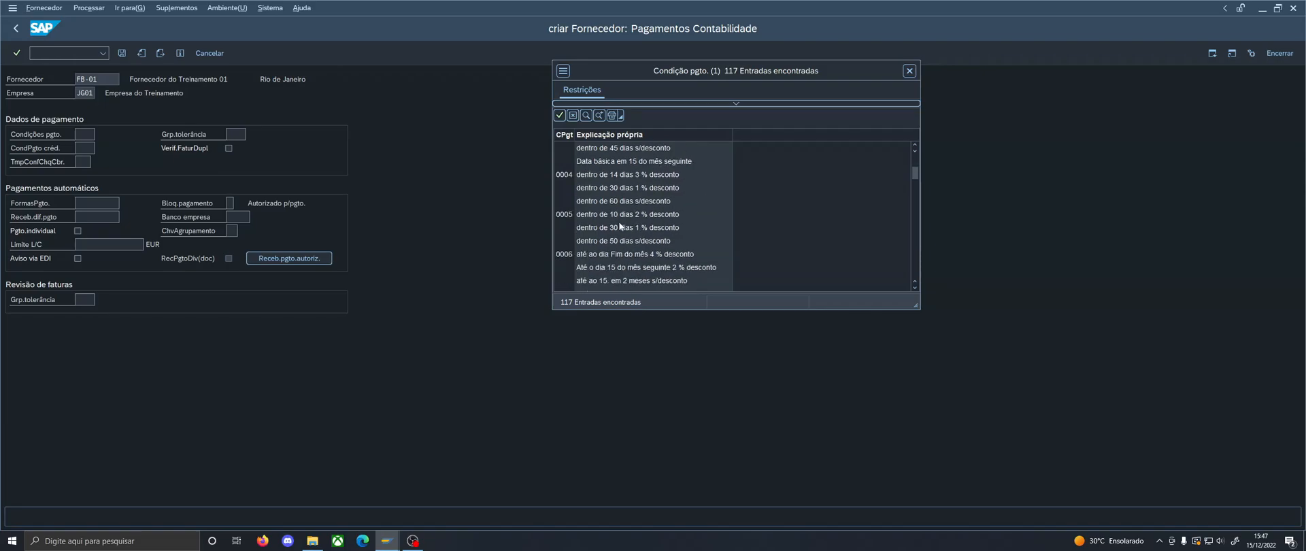
scroll(619, 220, "up", 5)
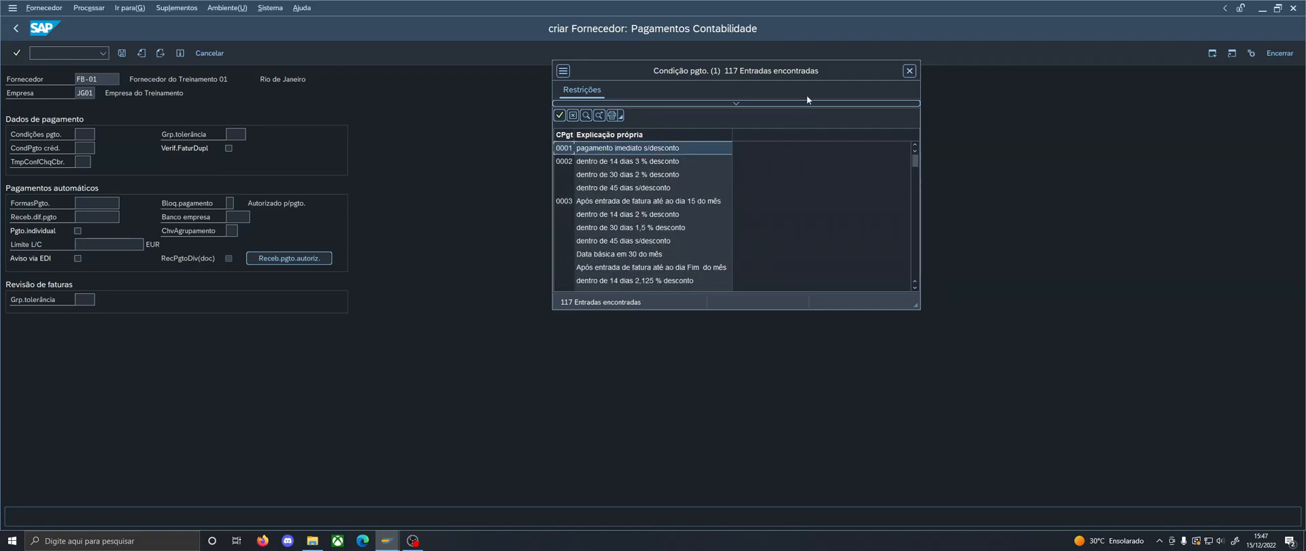
left_click(909, 72)
Leave the accounting payment terms and the dunning and correspondence data empty, and continue to the vendor's purchasing data.
left_click(75, 130)
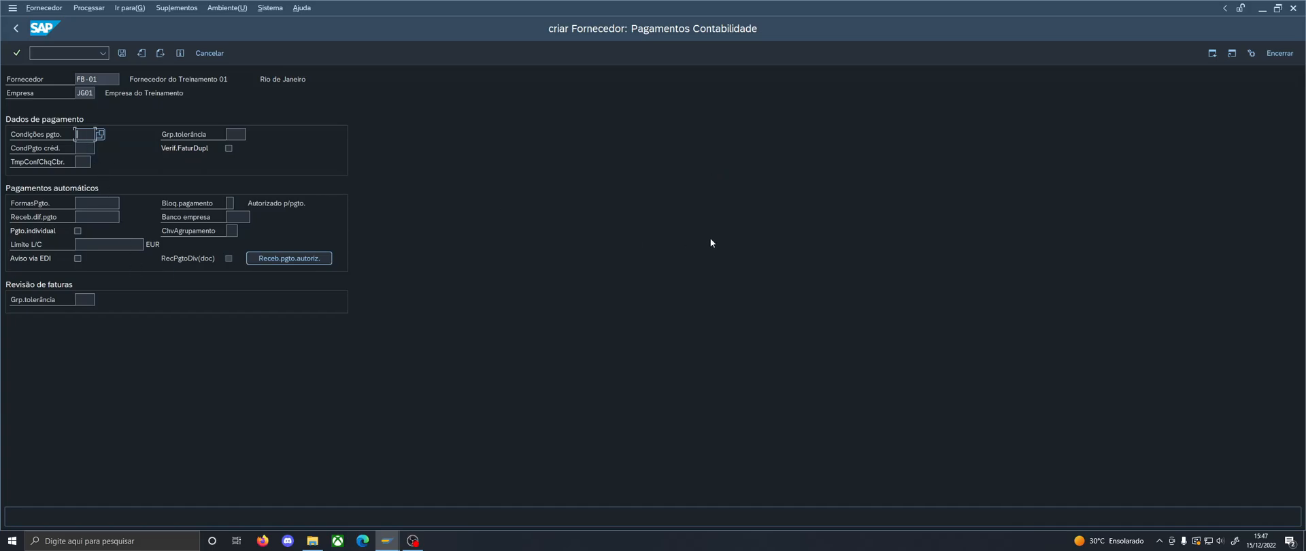
key("Return")
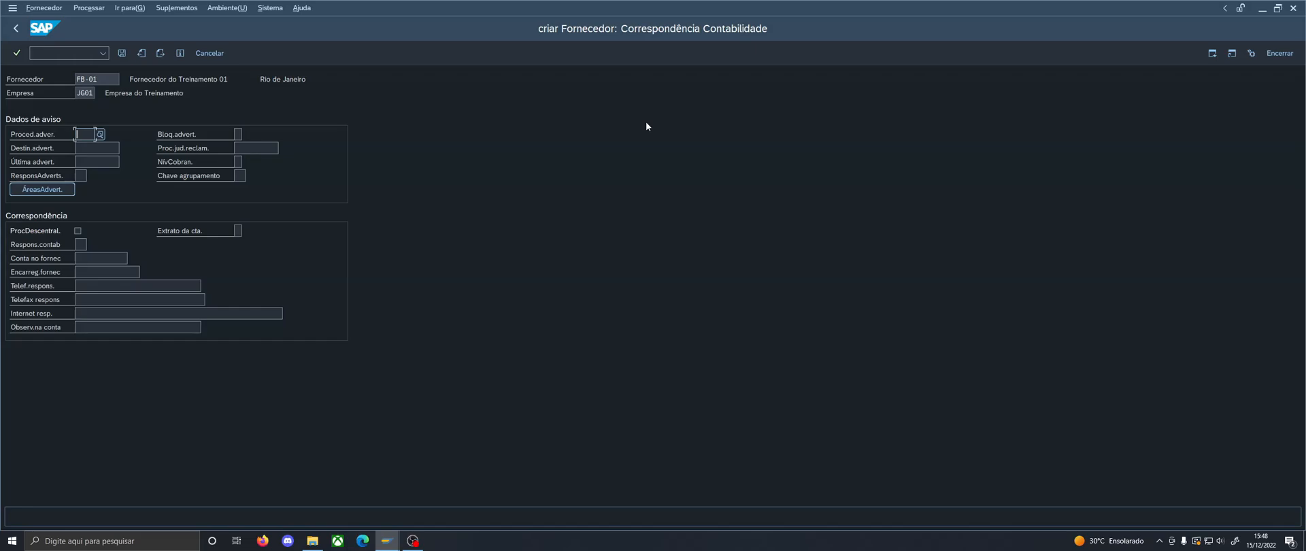
key("Return")
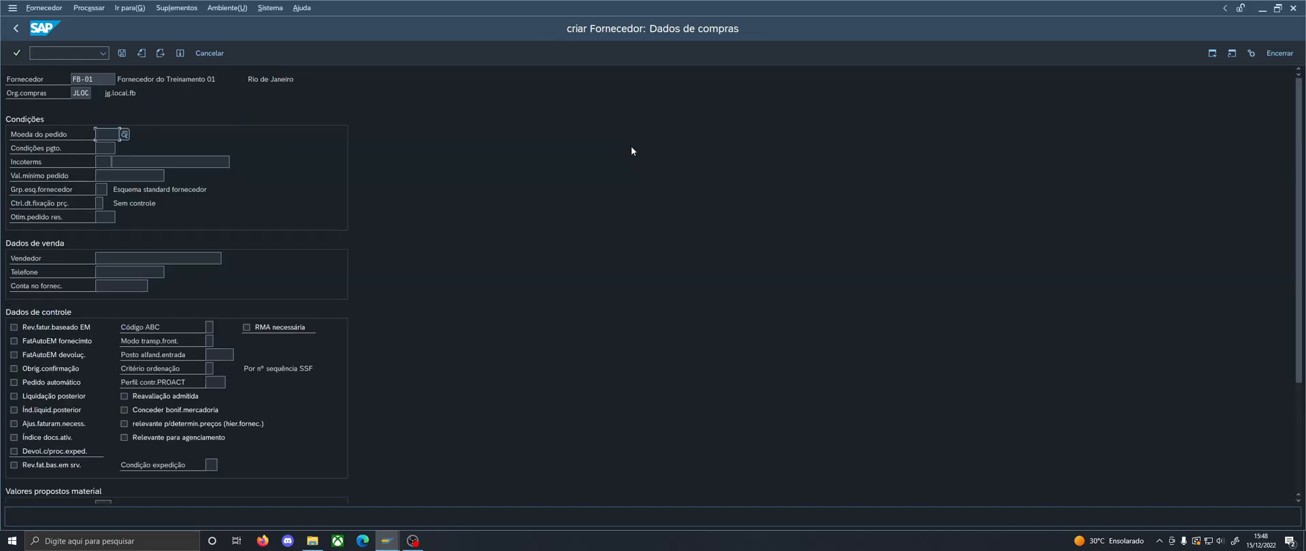
Set the vendor's order currency to BRL in the purchasing data and continue to the partner functions.
left_click(102, 148)
left_click(104, 136)
type("BRL")
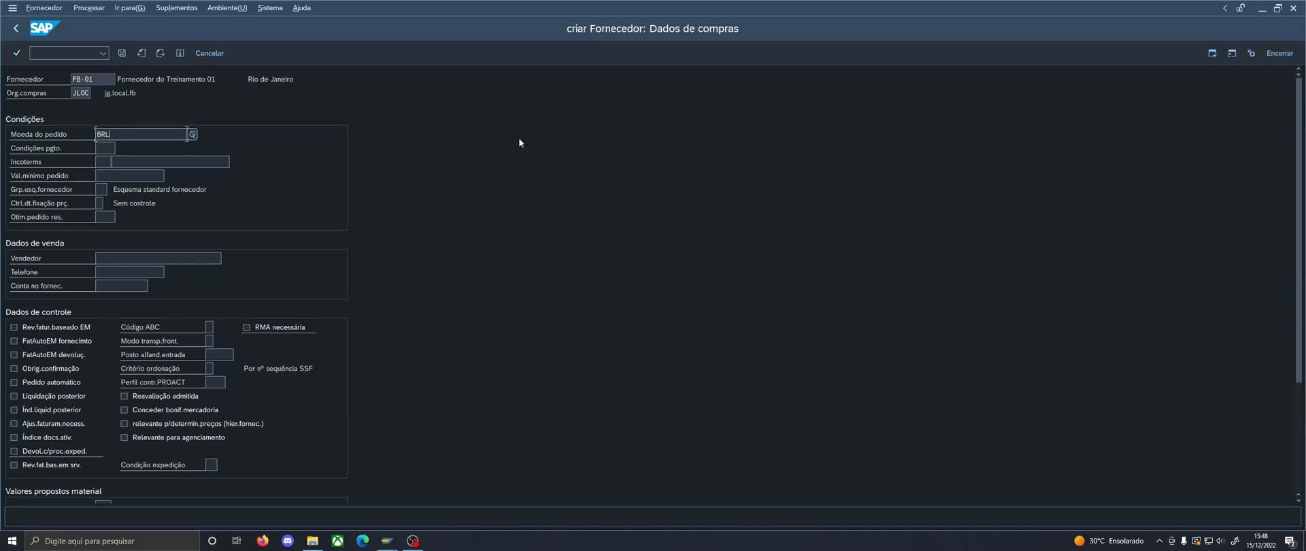
key("Return")
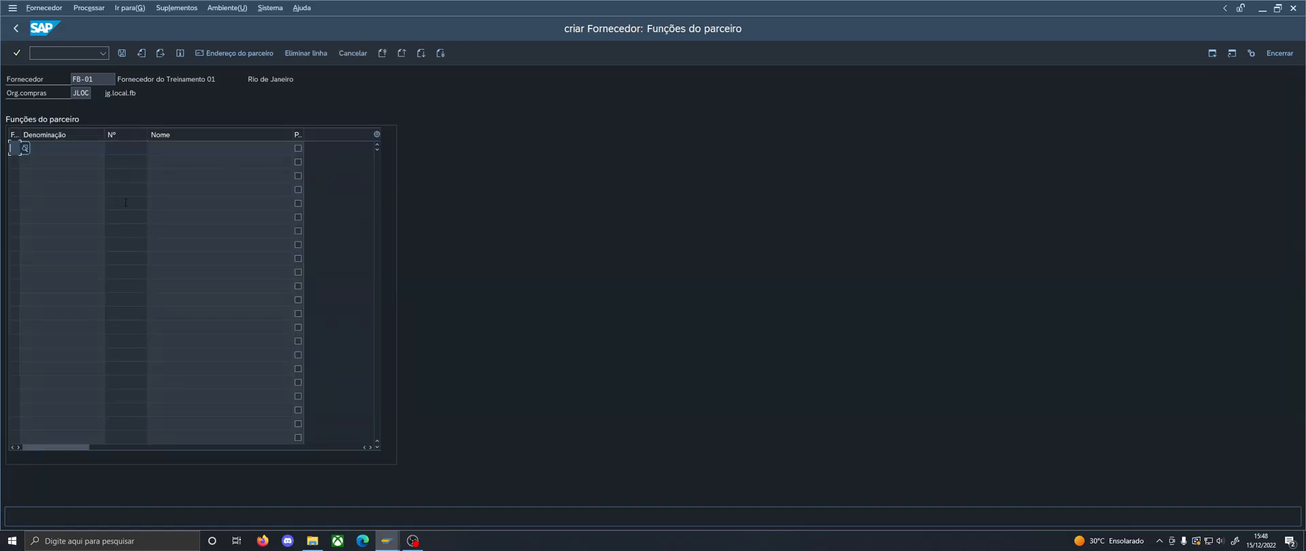
Go back to the purchasing data, review the minimum order value and order optimisation fields, and return to the partner functions.
left_click(140, 54)
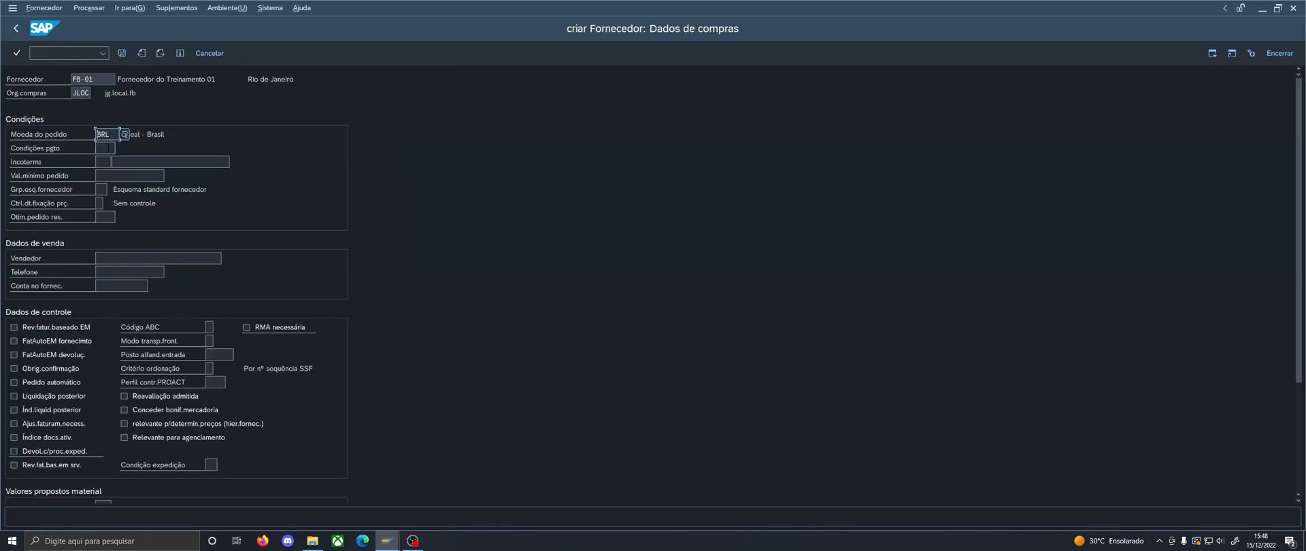
left_click(106, 176)
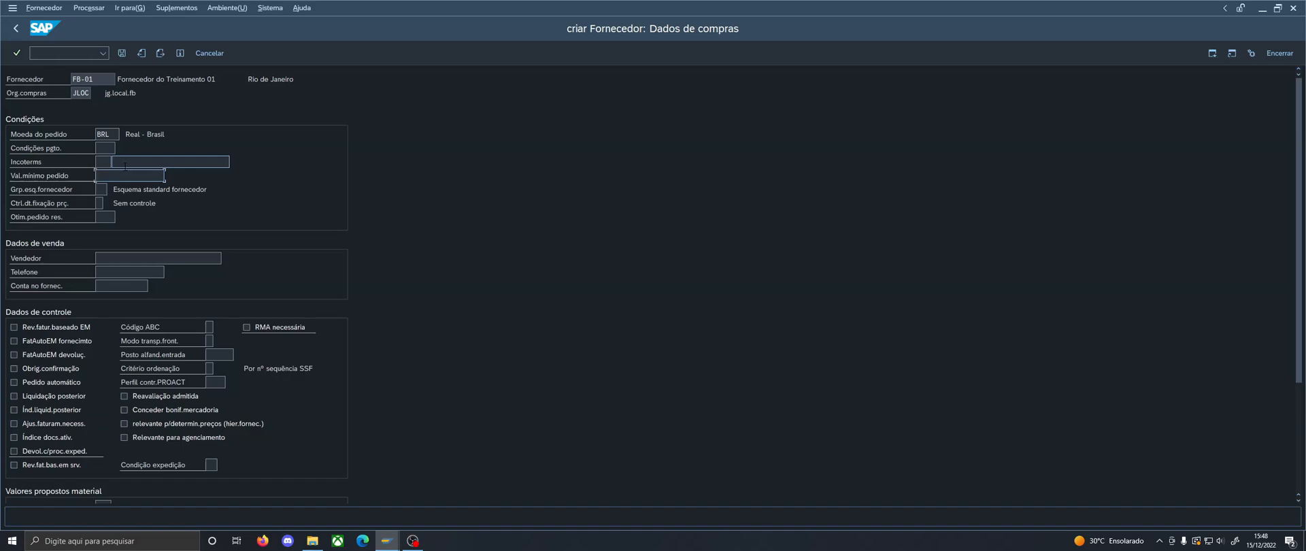
left_click(105, 216)
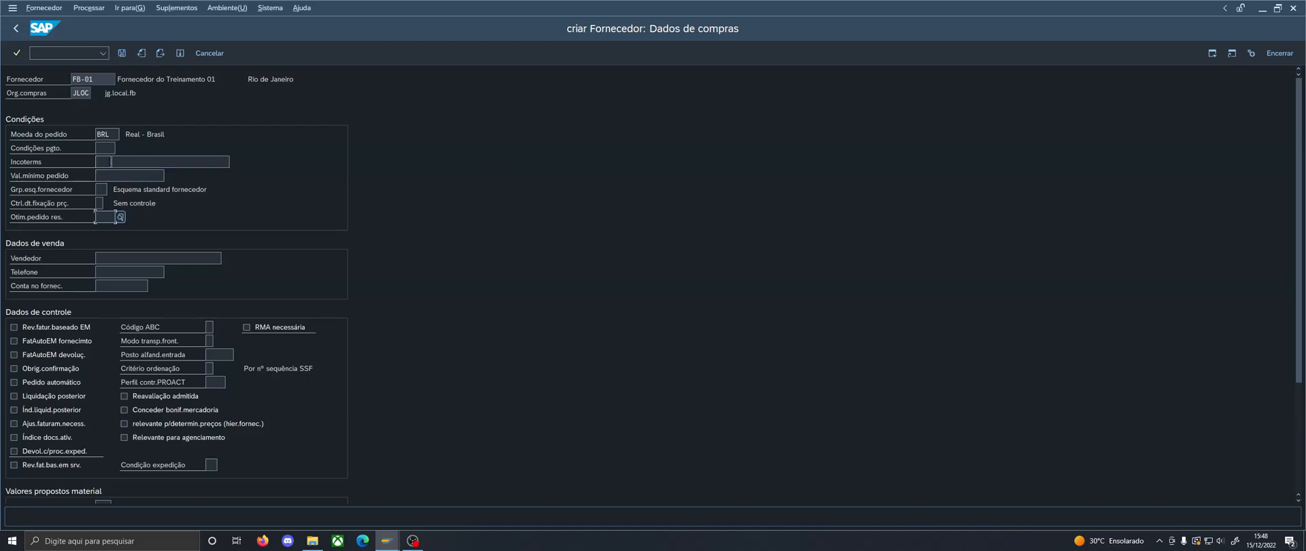
left_click(96, 134)
key("Return")
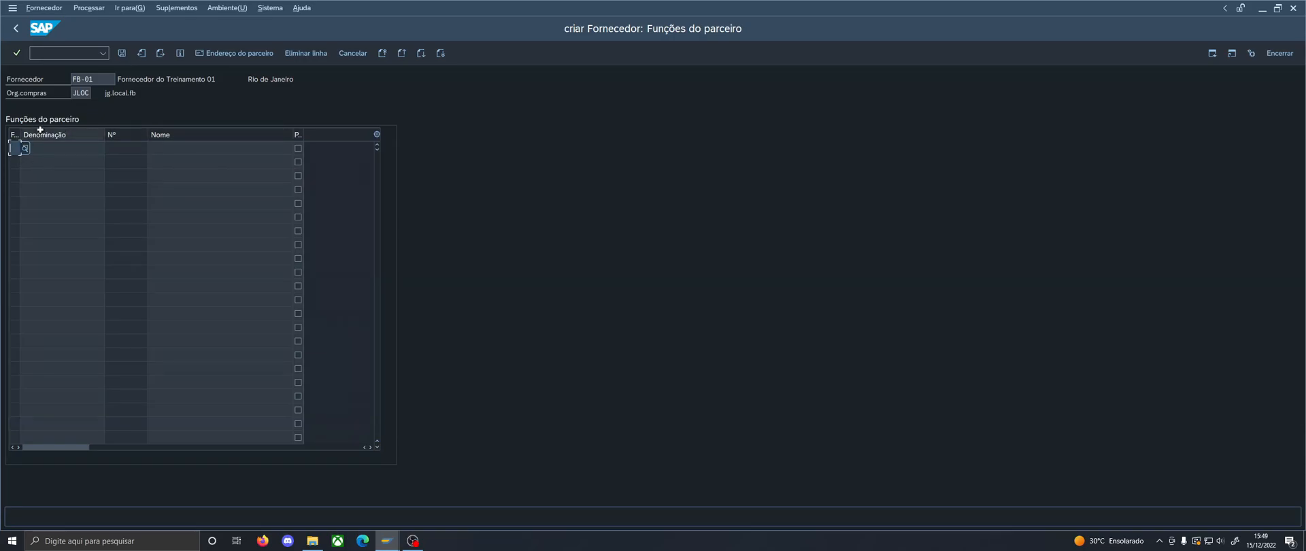
Leave the partner functions empty, save vendor FB-01, and return to the SAP Easy Access menu.
left_click(132, 151)
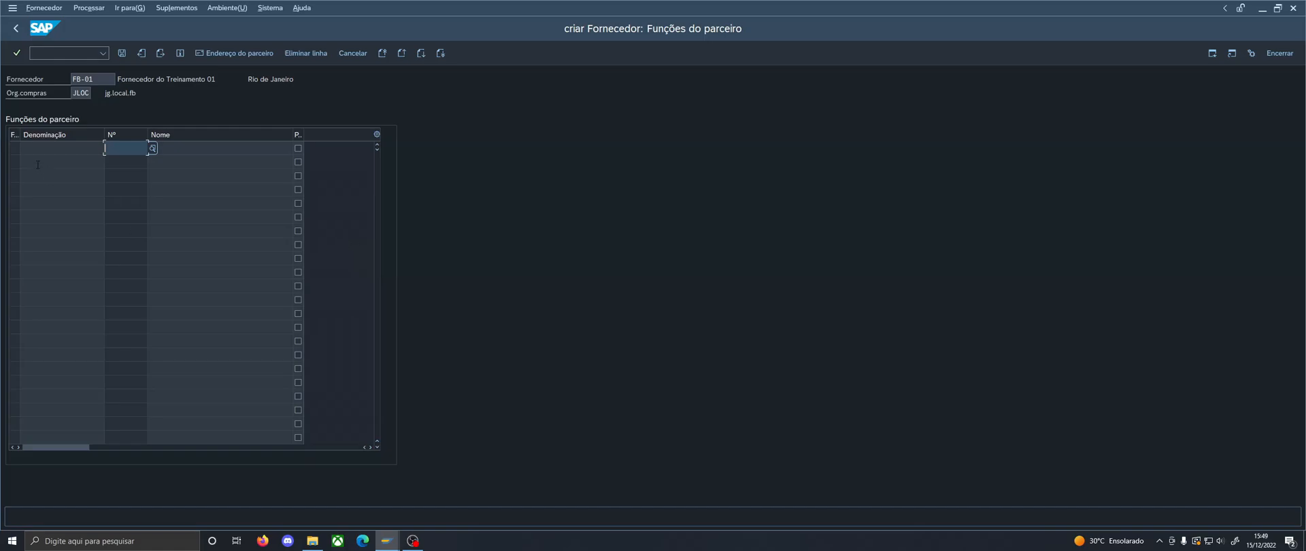
left_click(12, 148)
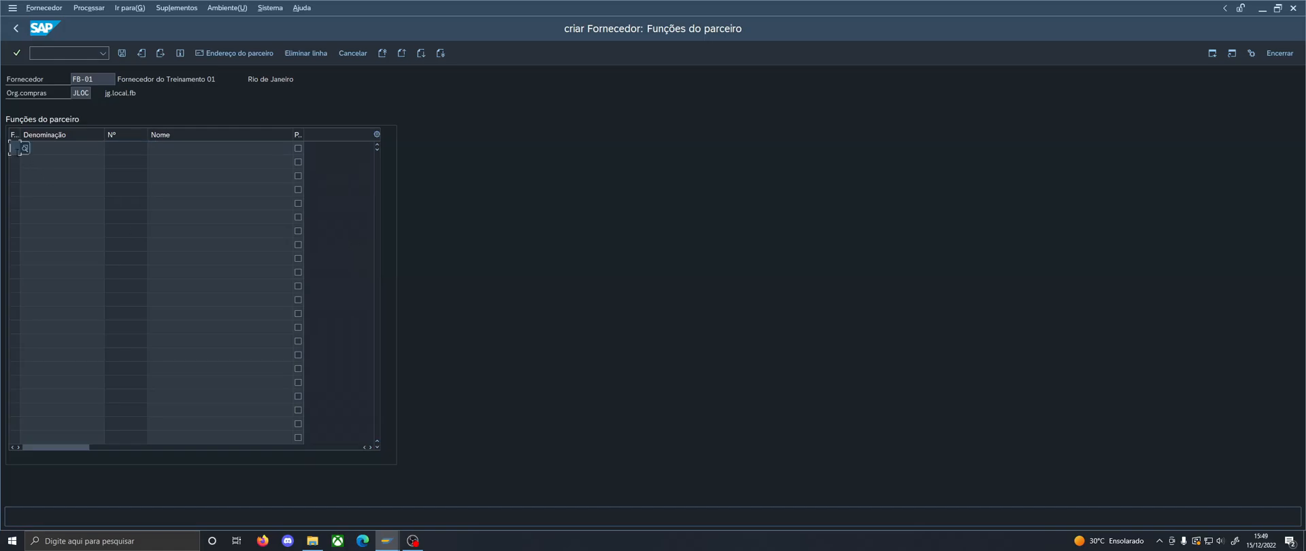
left_click(108, 149)
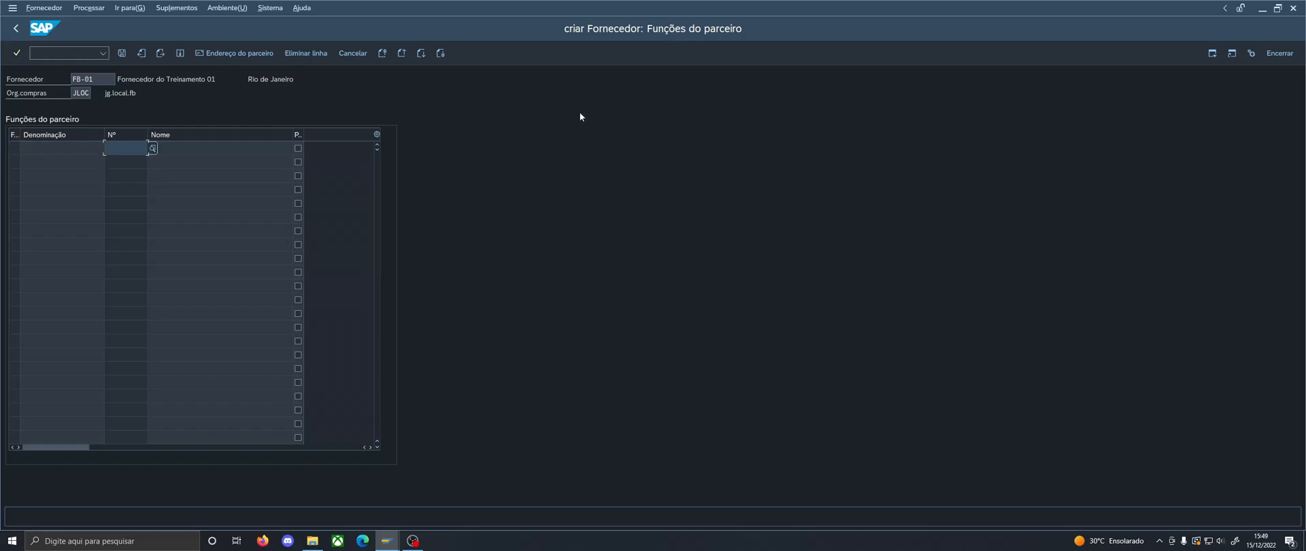
key("Return")
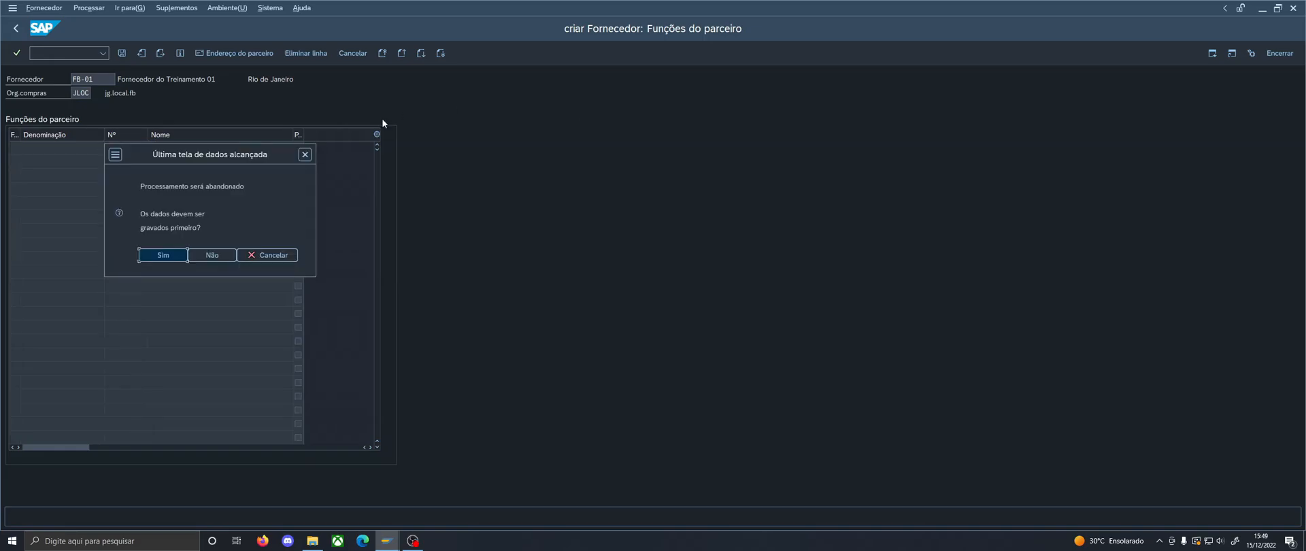
left_click(162, 255)
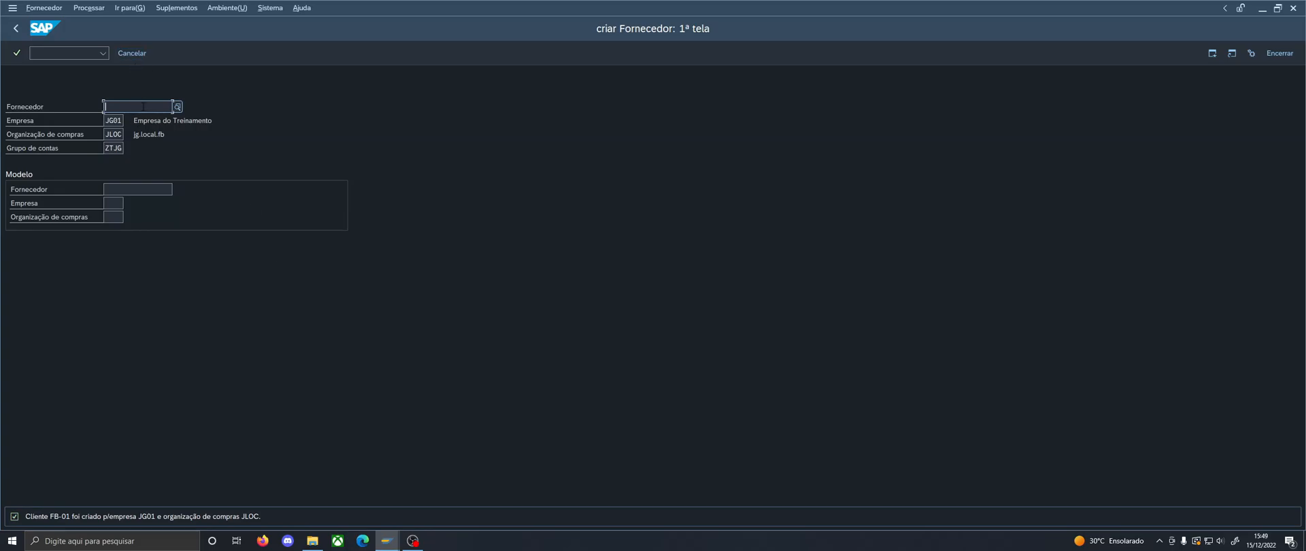
left_click(12, 26)
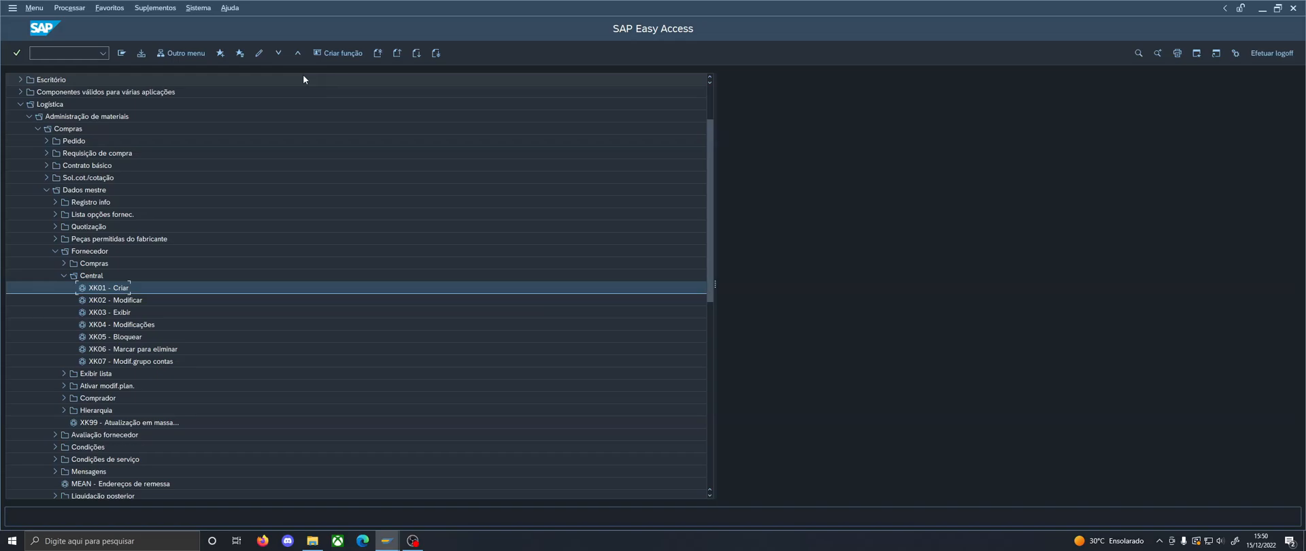
Open transaction BP to view the business partner maintenance screen, and leave it again.
scroll(275, 113, "up", 2)
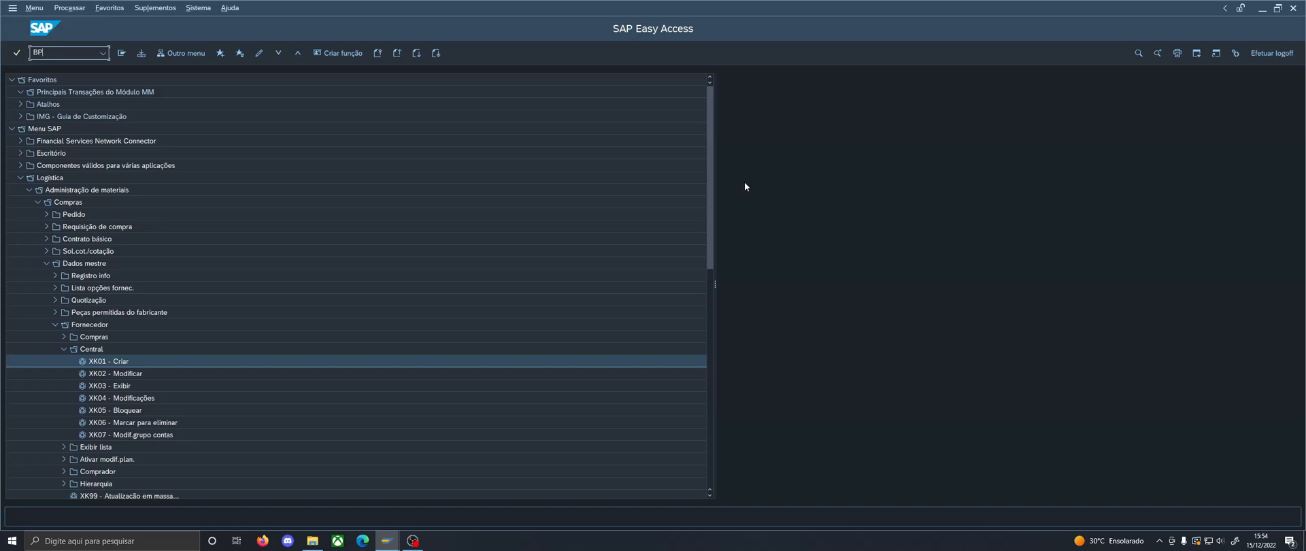
key("Return")
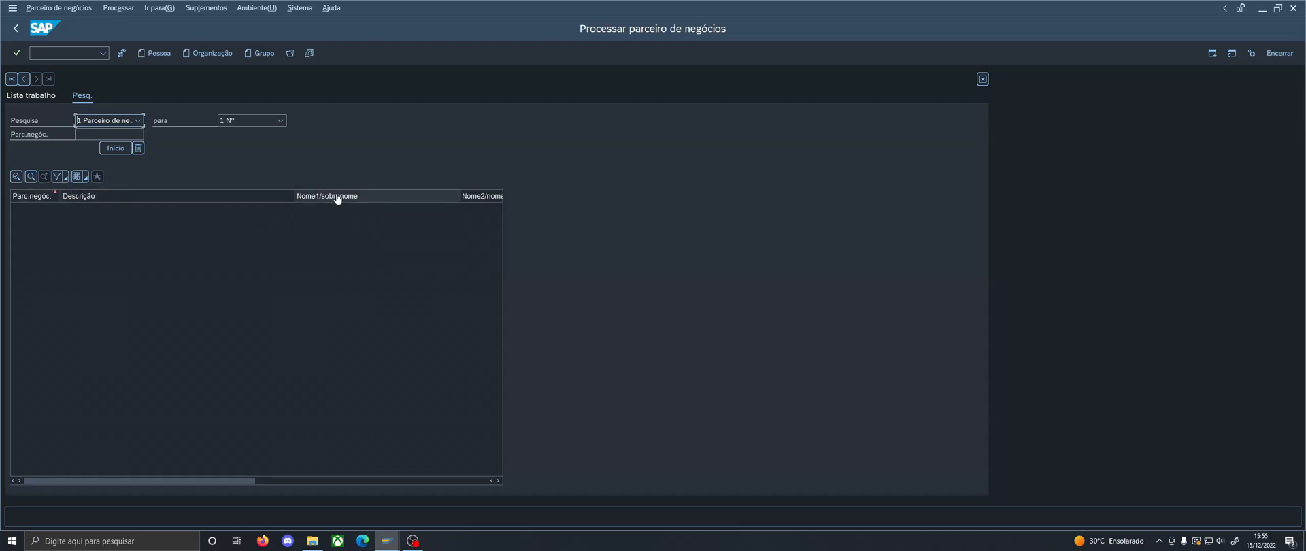
left_click(17, 28)
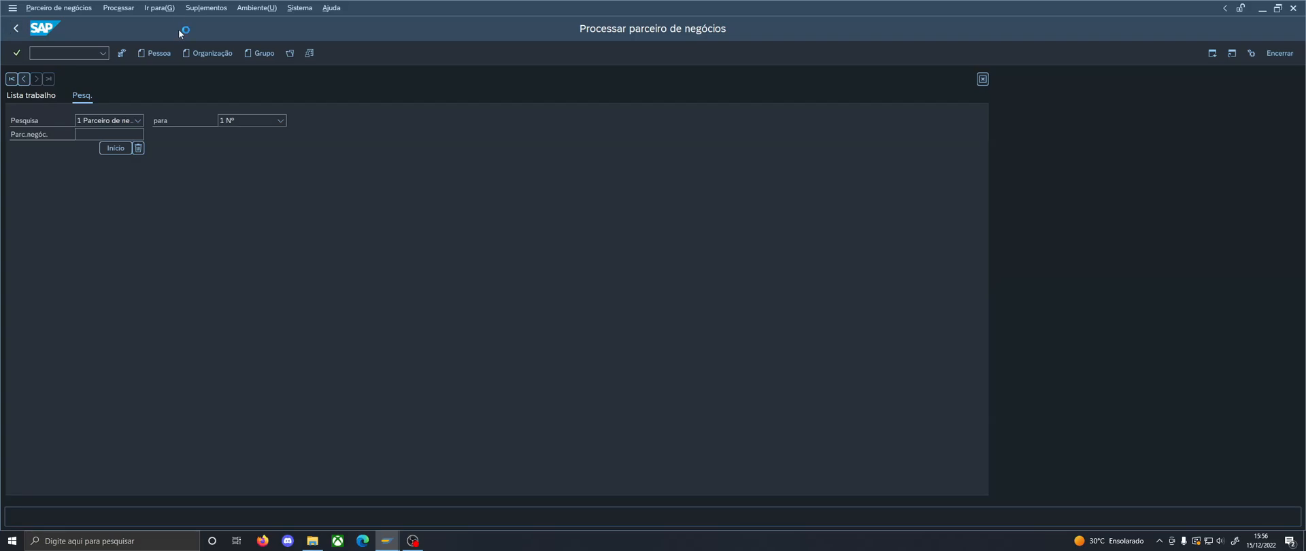